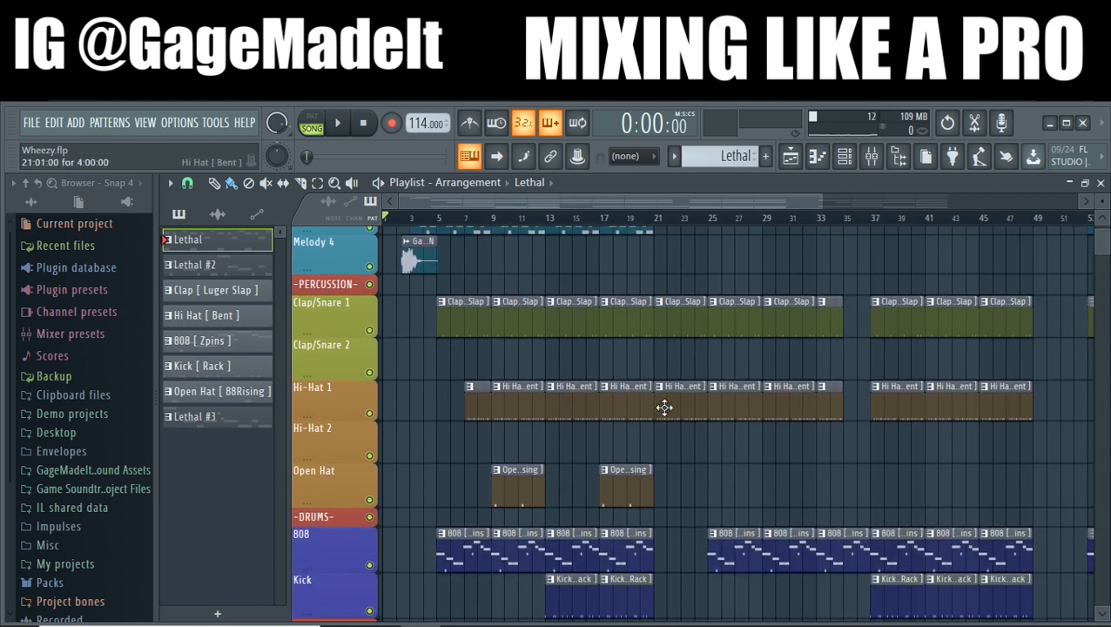
- Review the playlist arrangement and check the channels' mixer track assignments in the channel rack and mixer
scroll(640, 392, "up", 6)
scroll(404, 348, "up", 1)
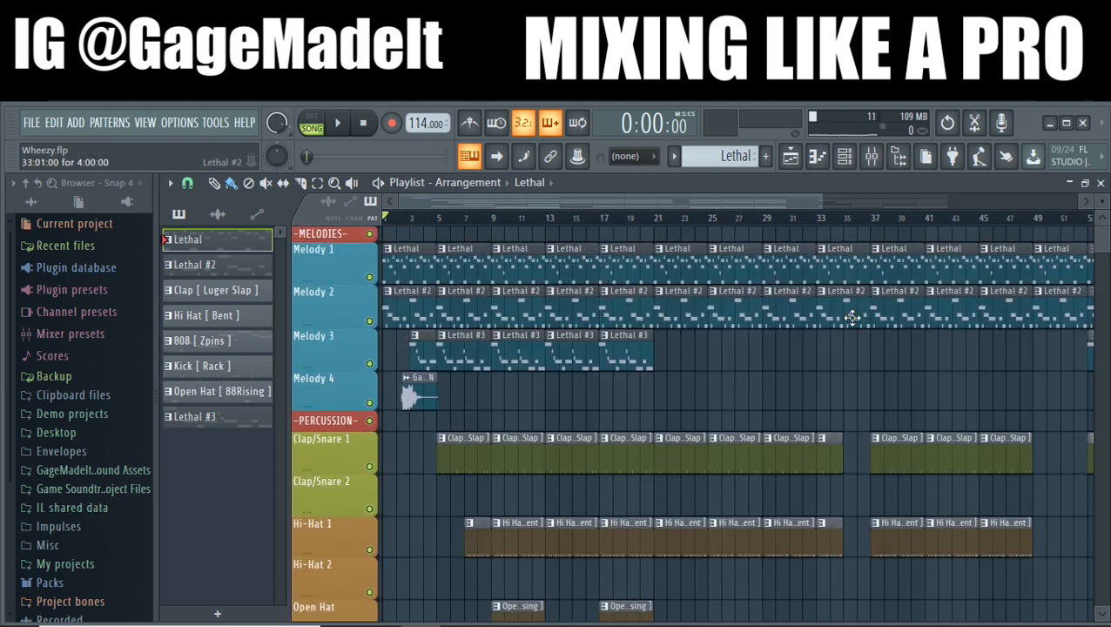
left_click_drag(820, 204, 932, 226)
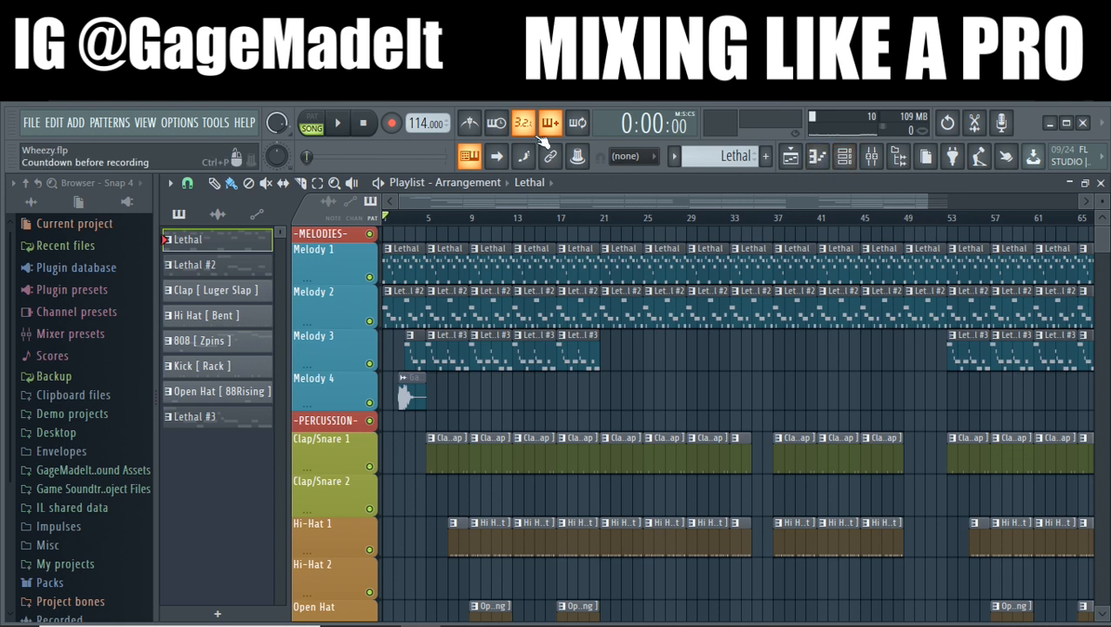
left_click_drag(565, 199, 609, 237)
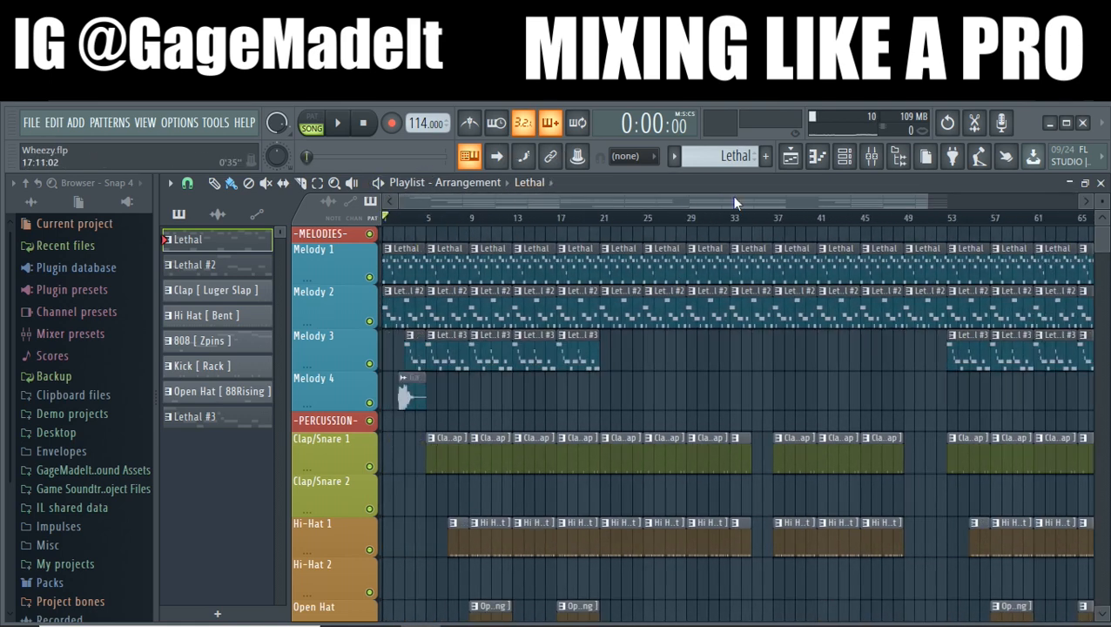
left_click(845, 156)
left_click_drag(496, 188, 642, 187)
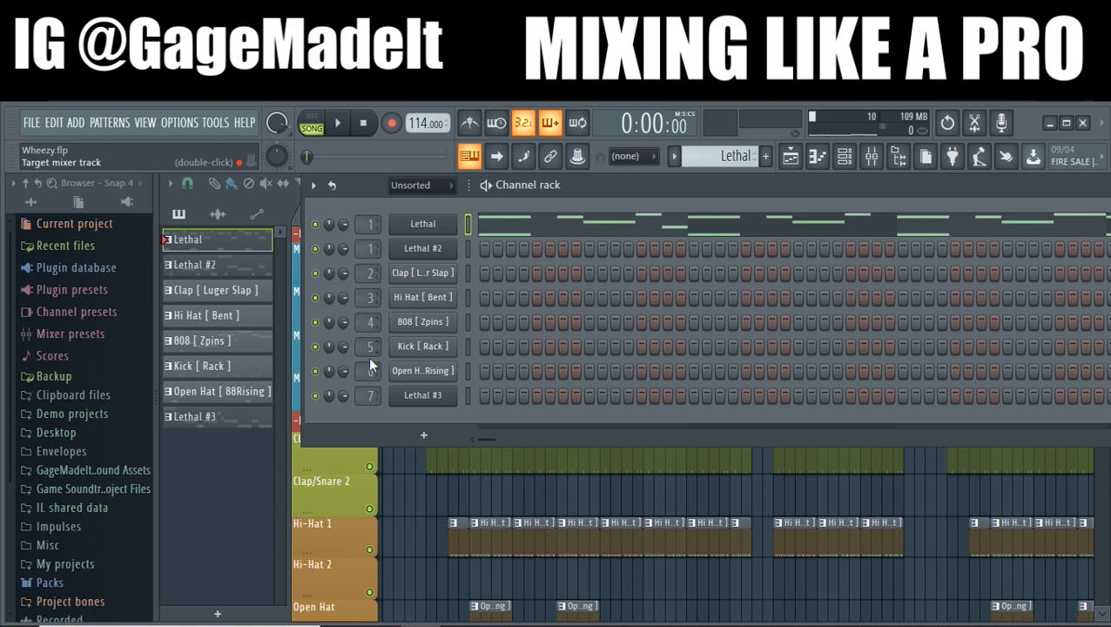
left_click(870, 164)
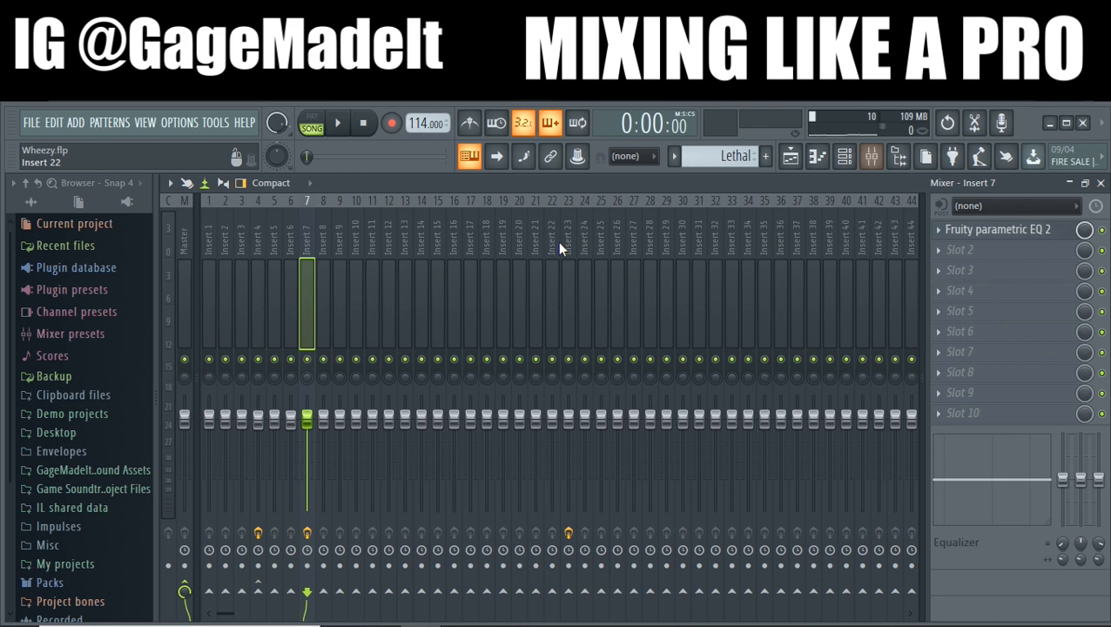
left_click(1073, 183)
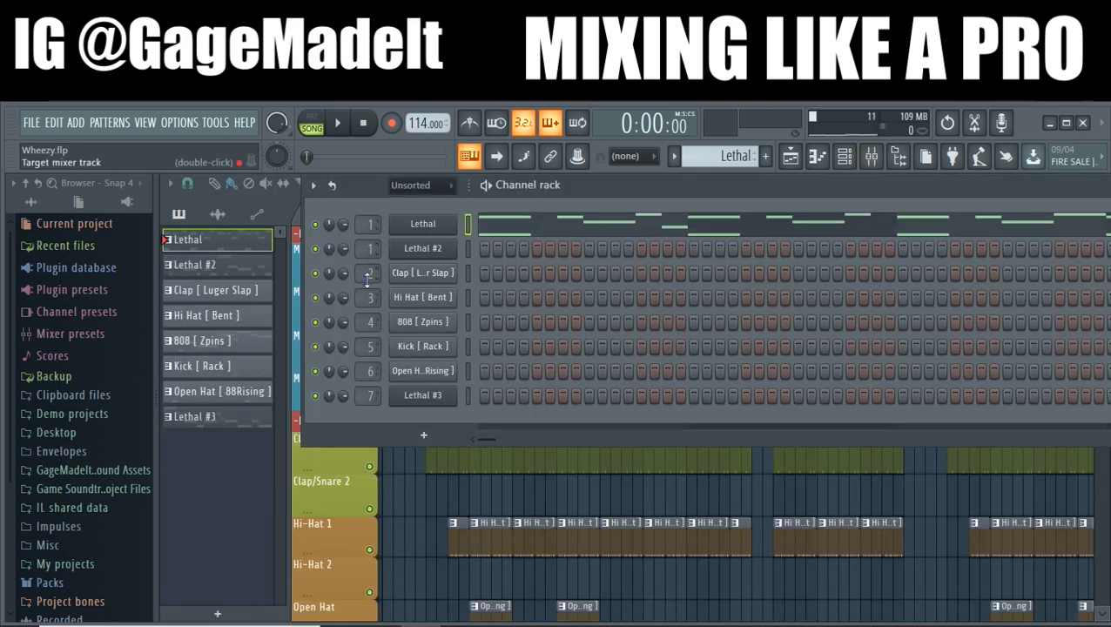
- Inspect the sample settings of the Clap [ Luger Slap ] channel and close them
left_click(422, 275)
left_click_drag(451, 335, 522, 235)
left_click(321, 251)
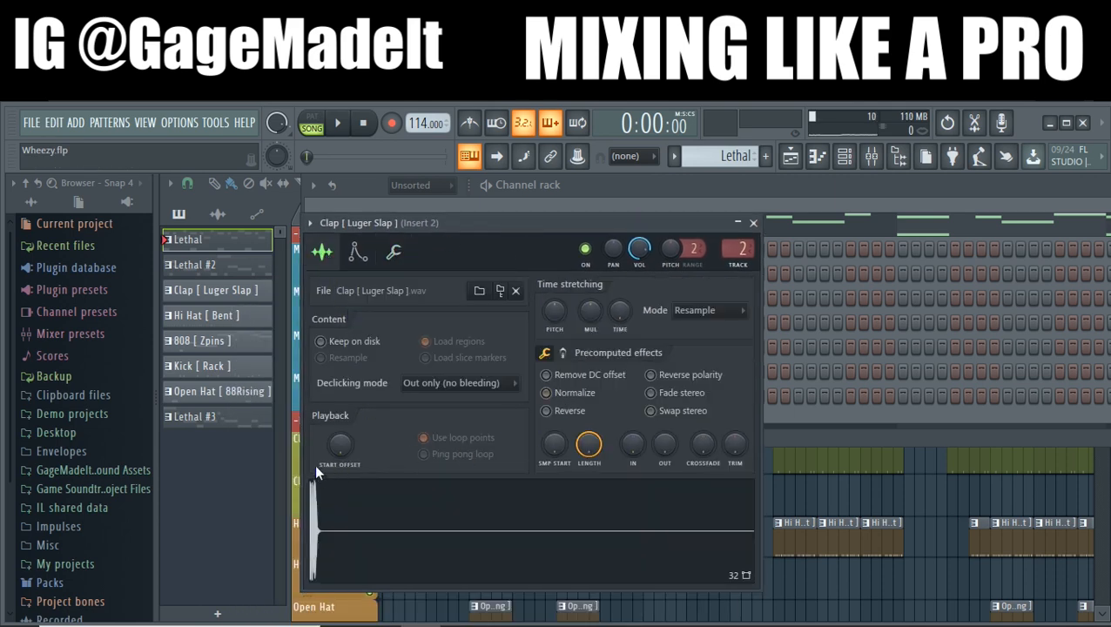
left_click(750, 224)
- Open the sample settings of the Hi Hat [ Bent ] channel with its whole waveform in view
left_click(423, 299)
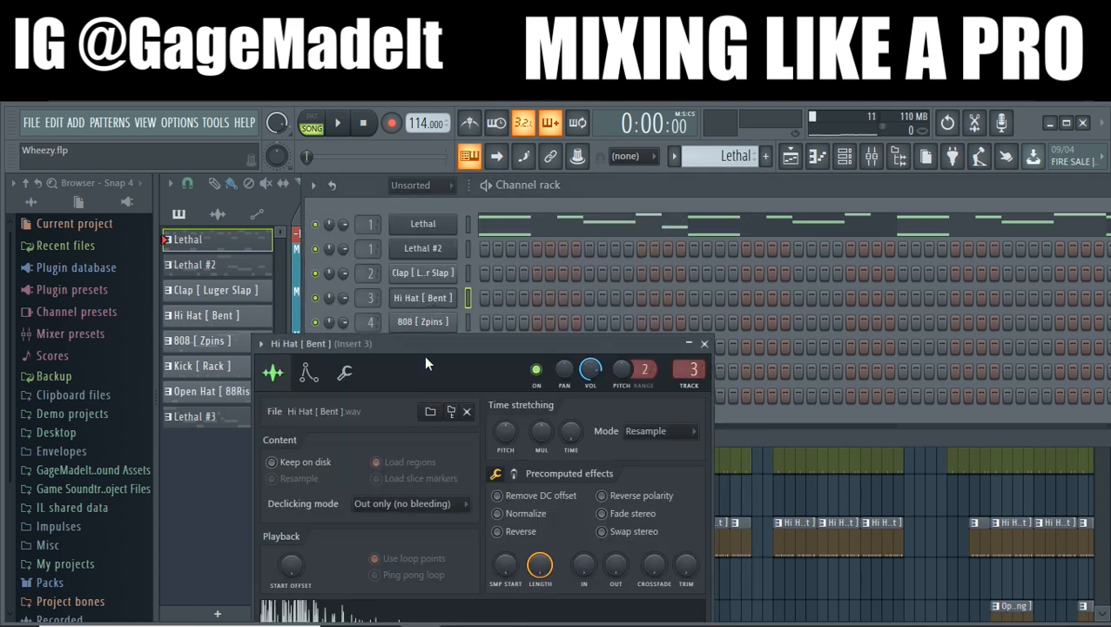
left_click_drag(423, 348, 479, 187)
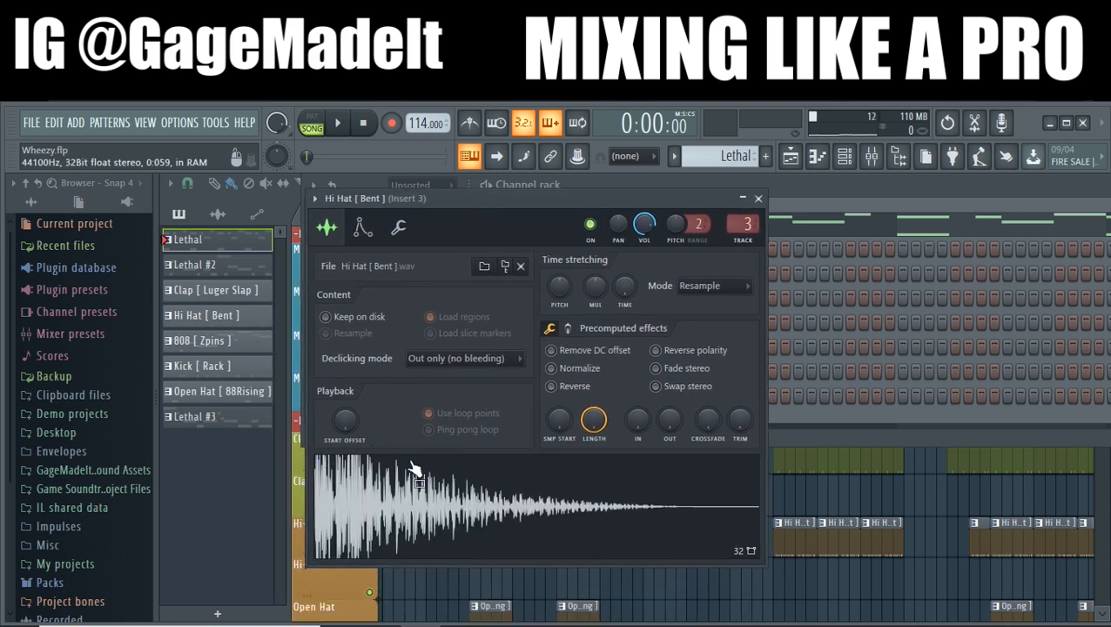
- Try lowering the hi-hat's mixer track, Insert 3, to -1.0 dB, restore its level and close the mixer
double_click(735, 225)
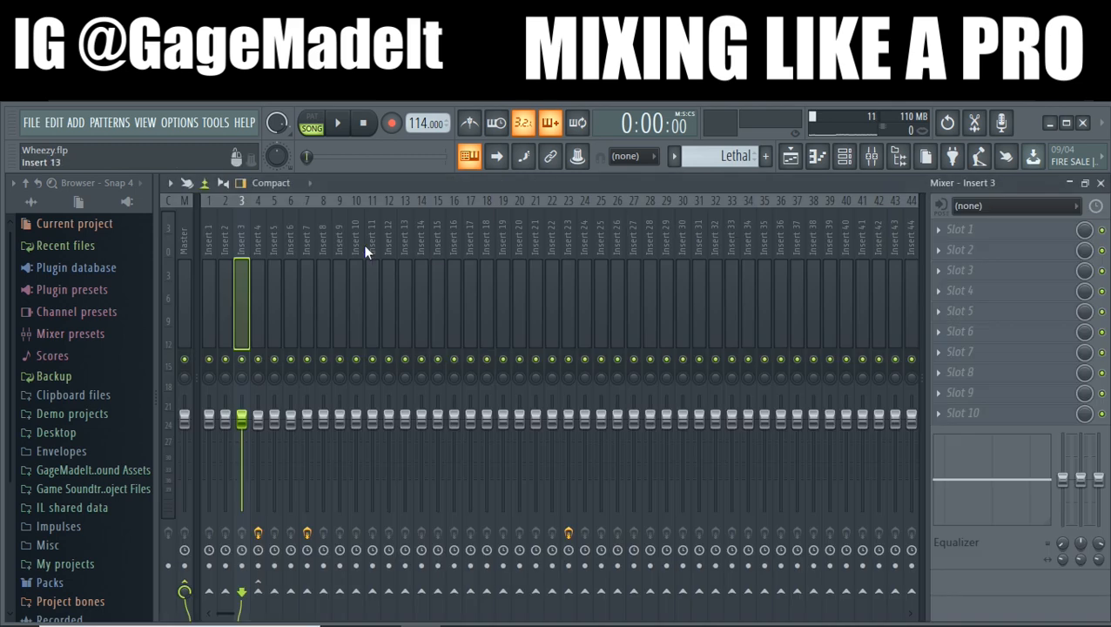
left_click_drag(251, 416, 251, 419)
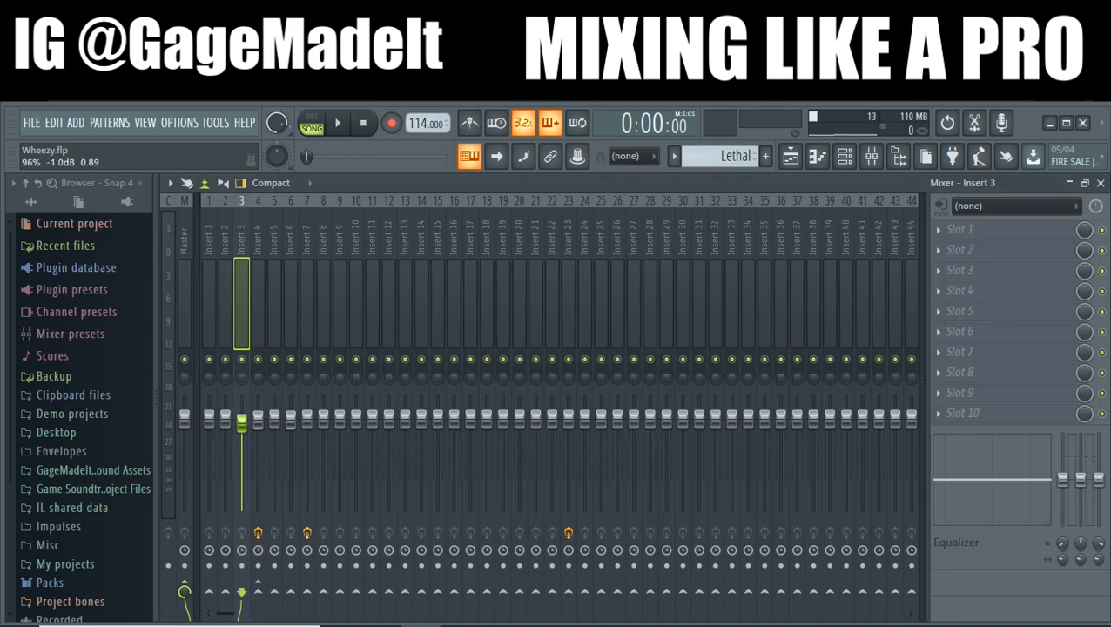
left_click_drag(241, 499, 241, 446)
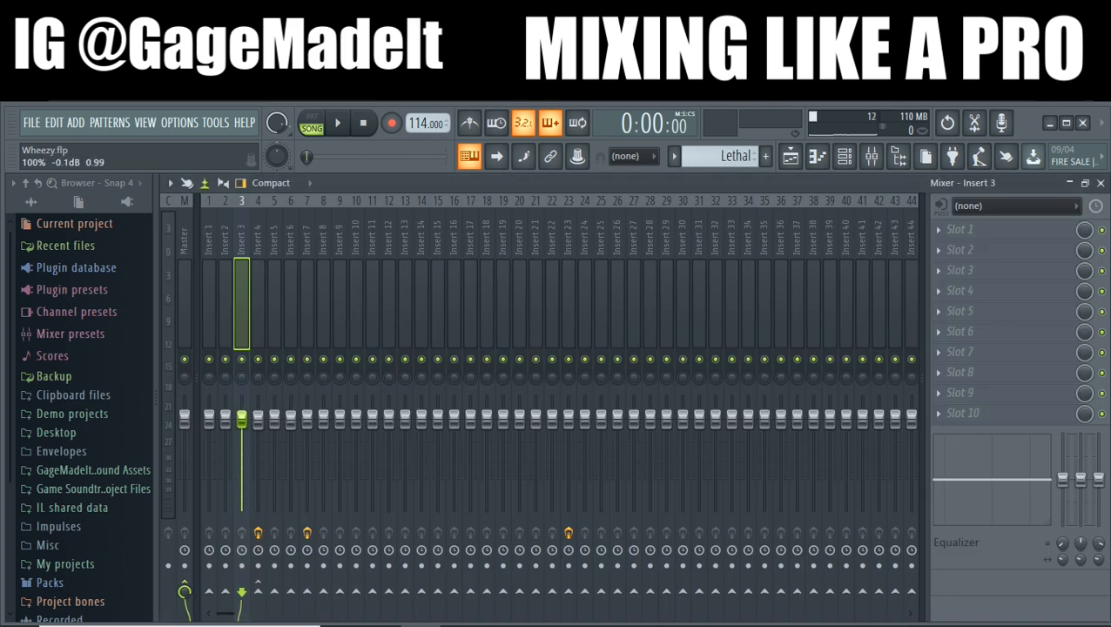
left_click(1100, 183)
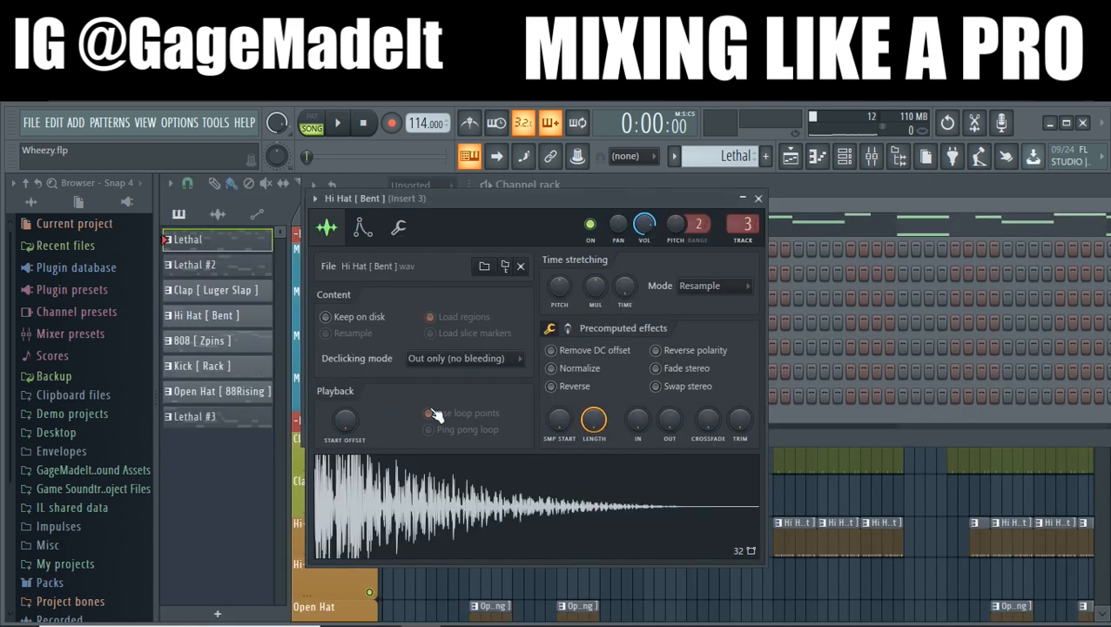
- Normalize the Hi Hat [ Bent ] sample, try out its fade-in and fade-out settings, and close the channel settings
left_click(551, 368)
left_click_drag(427, 203, 769, 227)
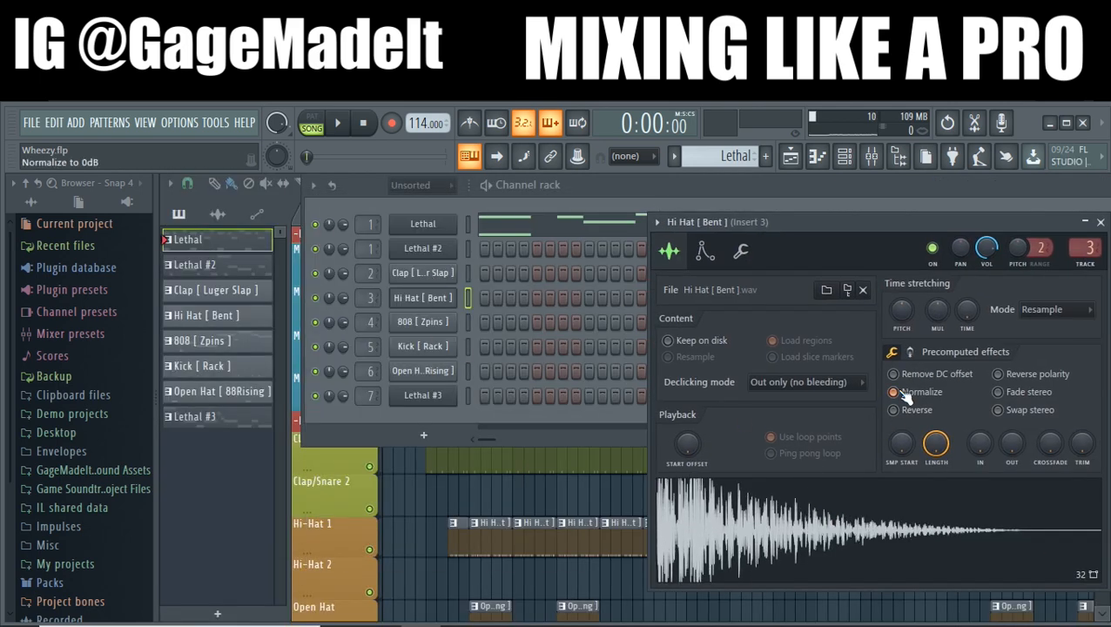
left_click(971, 447)
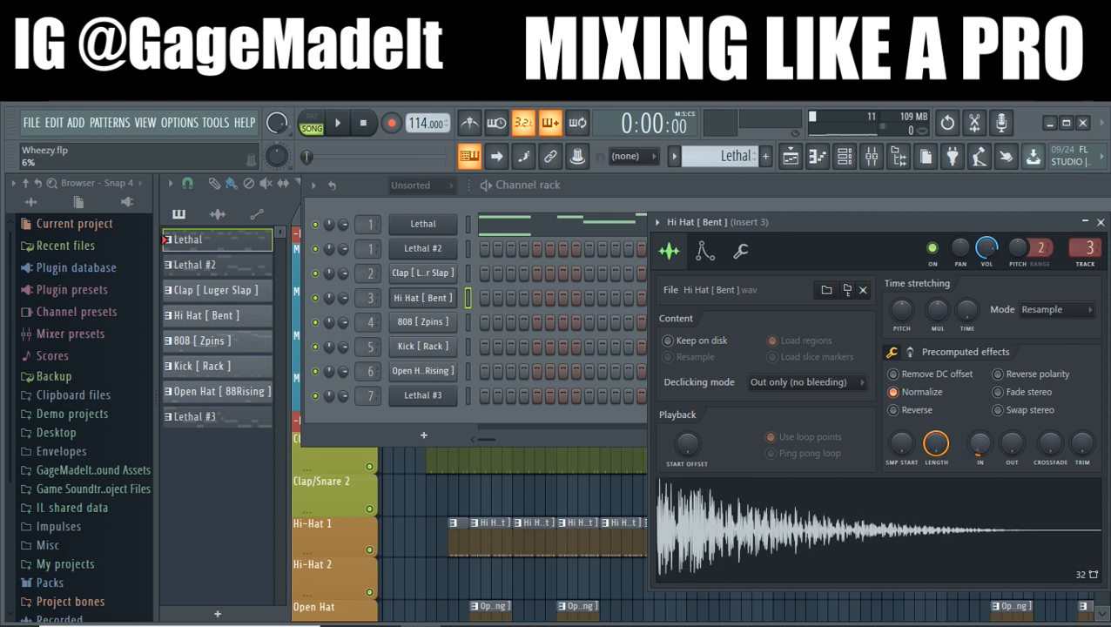
left_click(1012, 450)
left_click_drag(930, 229, 789, 234)
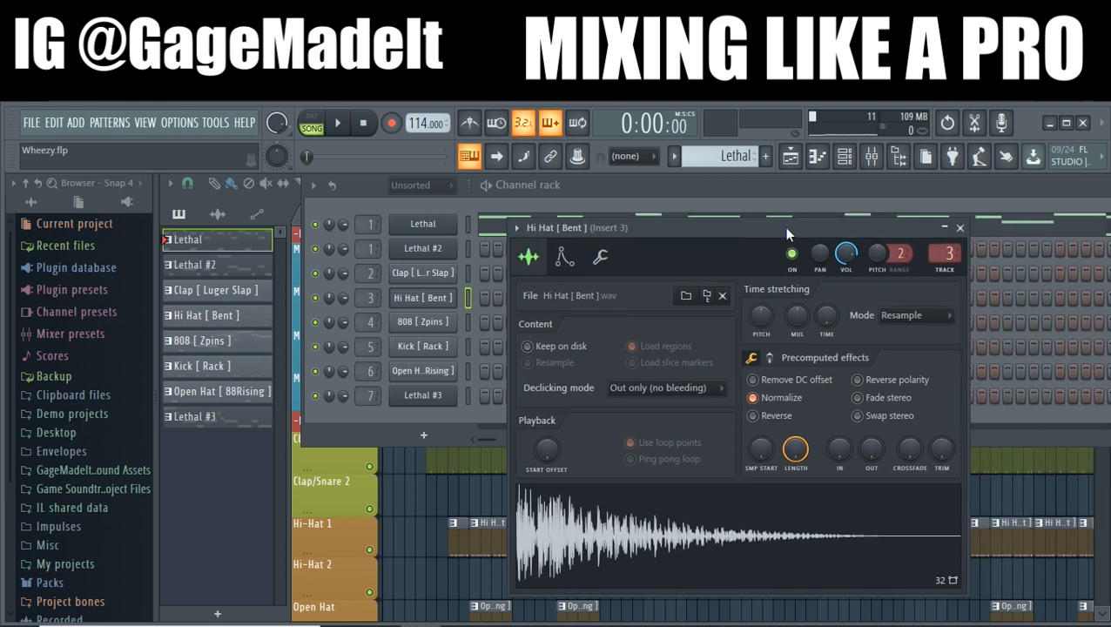
left_click(960, 229)
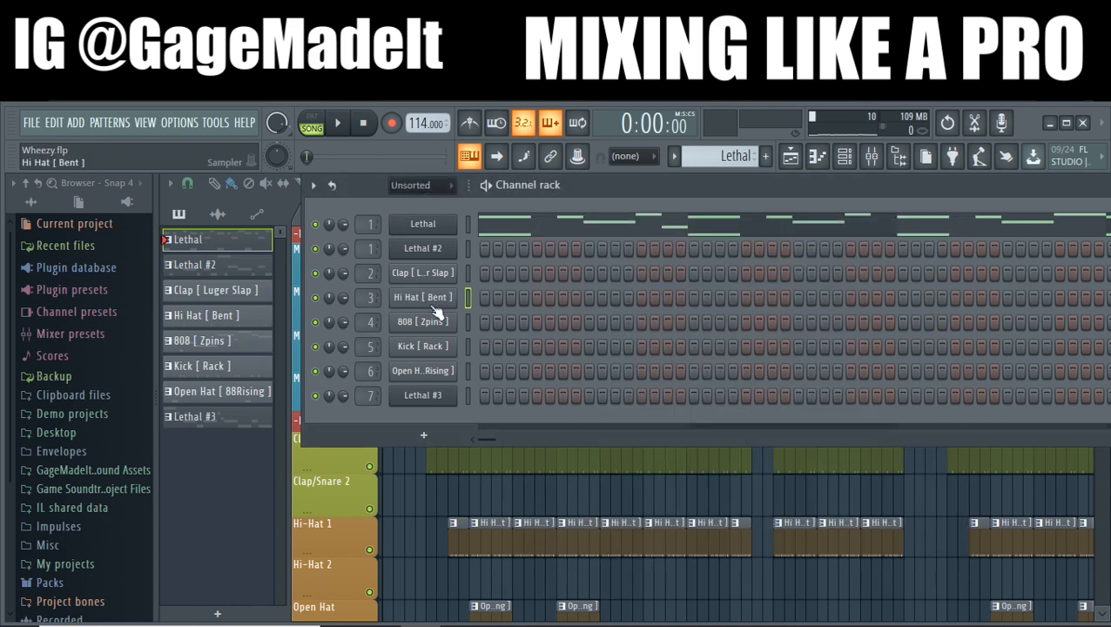
- Briefly recheck the settings of the Clap [ Luger Slap ] channel
left_click(421, 272)
left_click(753, 223)
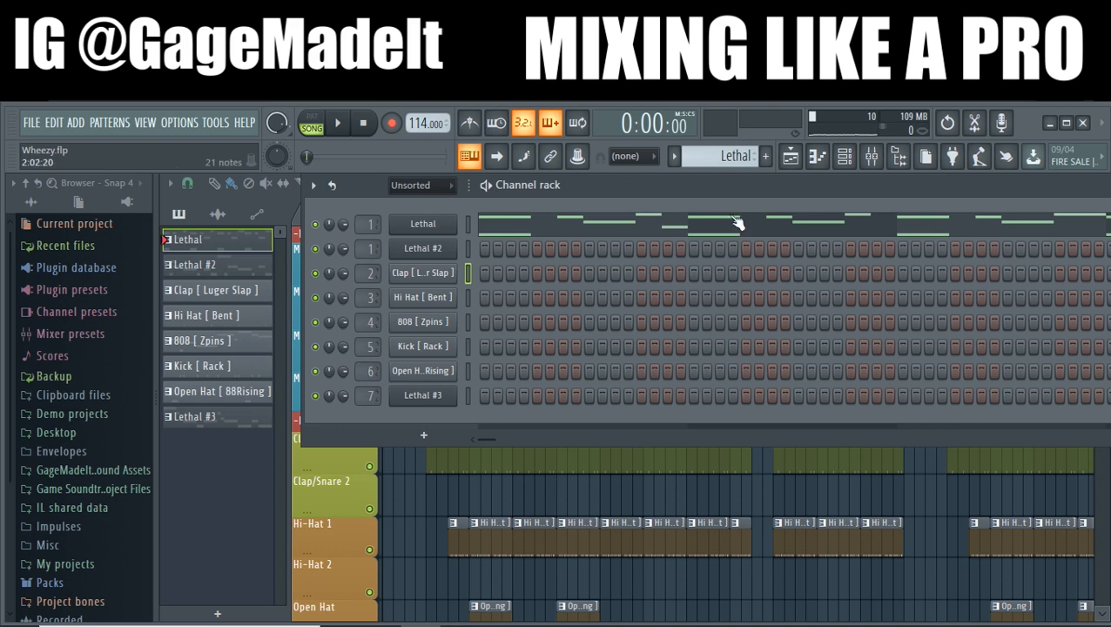
- Lower the faders of all insert tracks together to an equal level, leaving the Master untouched, and play the song to check the levels
left_click(872, 158)
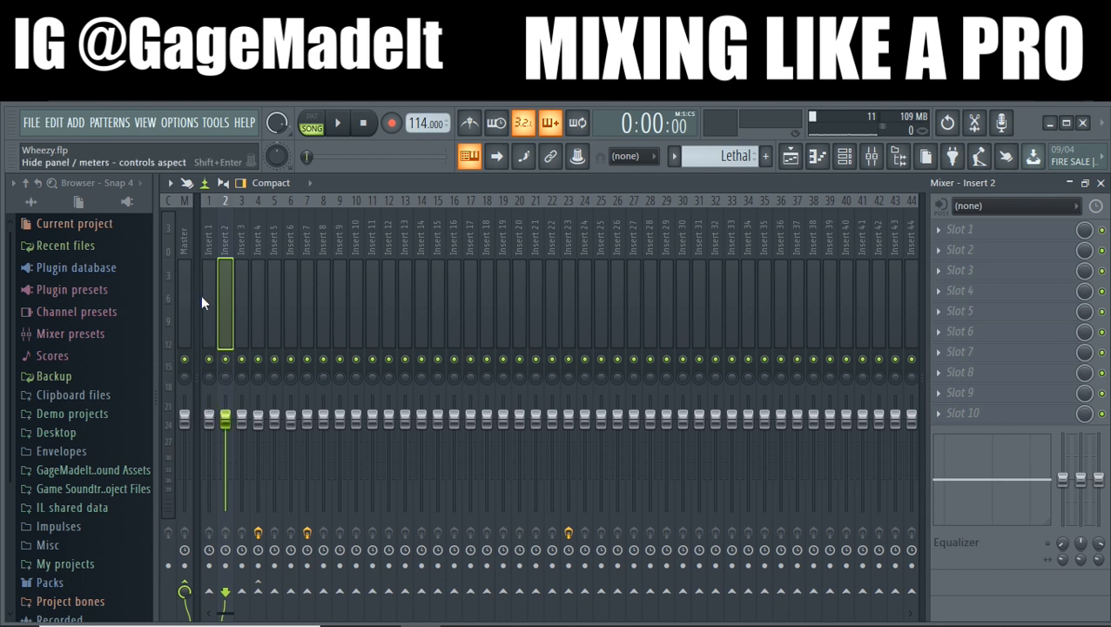
left_click_drag(205, 285, 1035, 284)
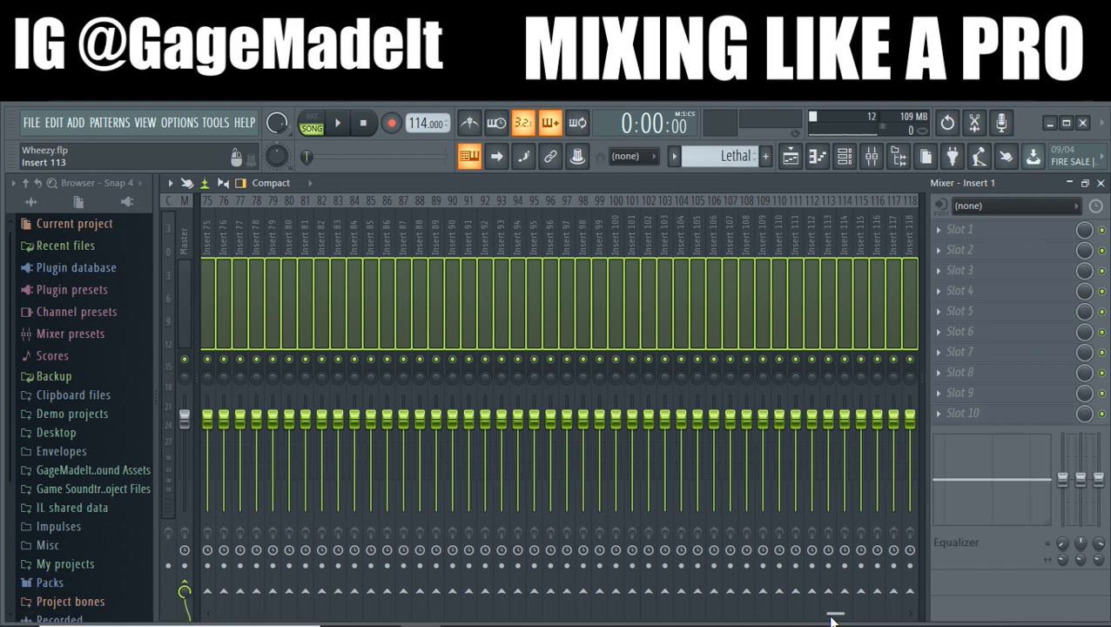
left_click_drag(839, 621, 199, 619)
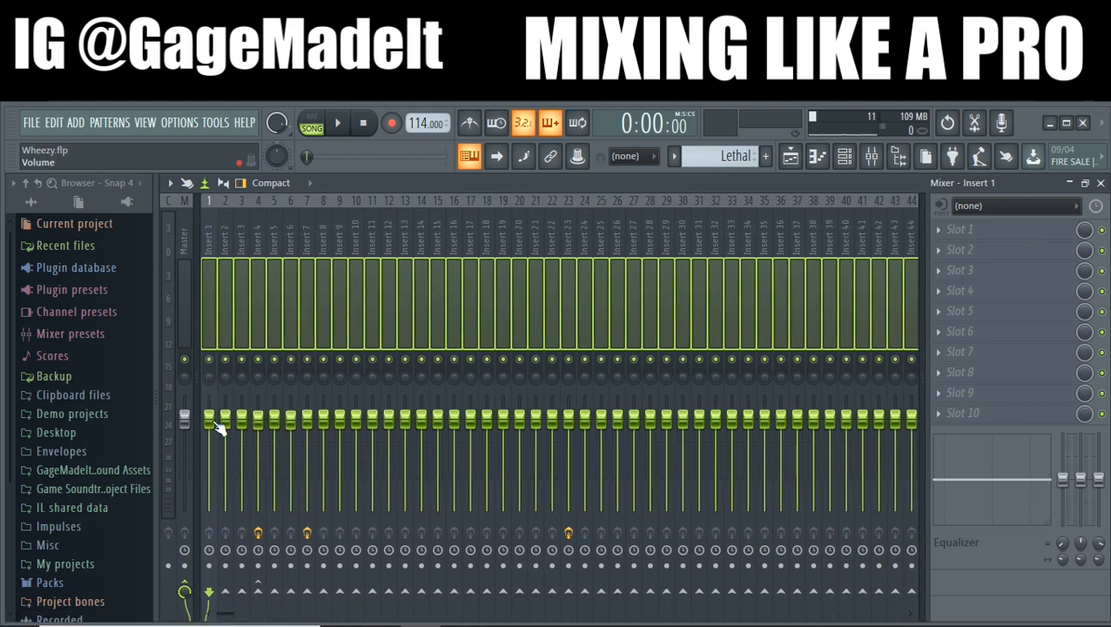
left_click_drag(217, 427, 218, 475)
left_click_drag(384, 220, 181, 237)
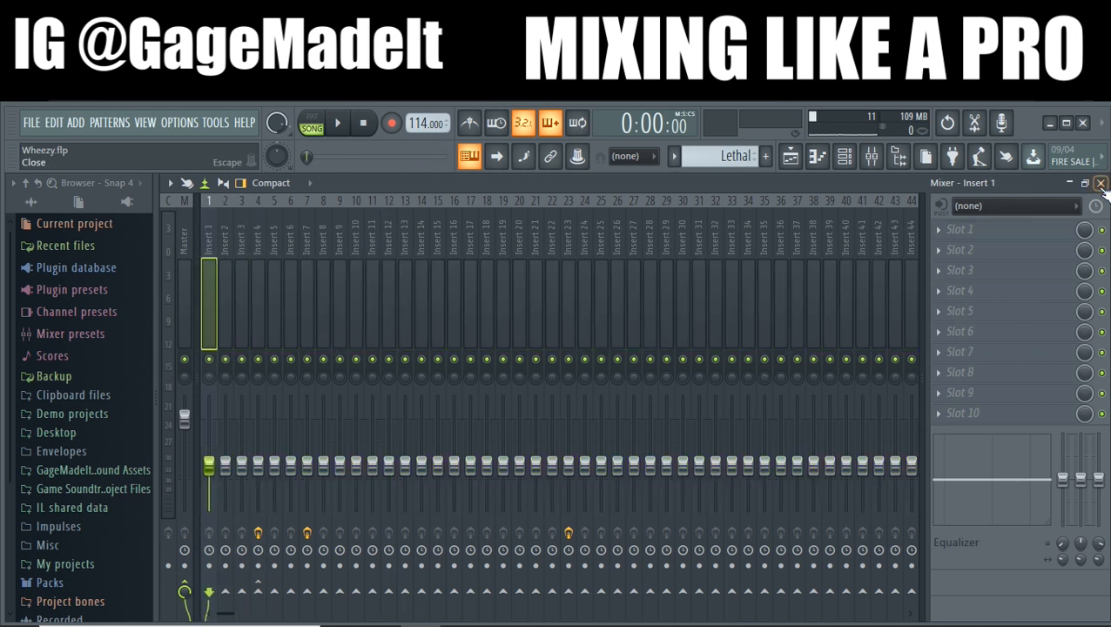
left_click(346, 126)
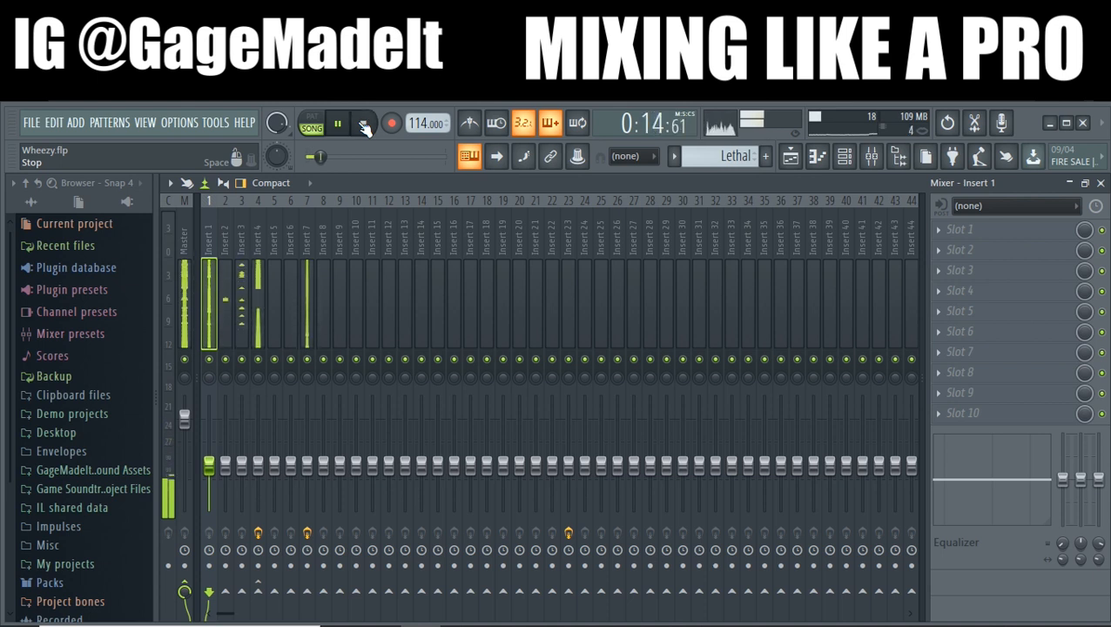
left_click(364, 126)
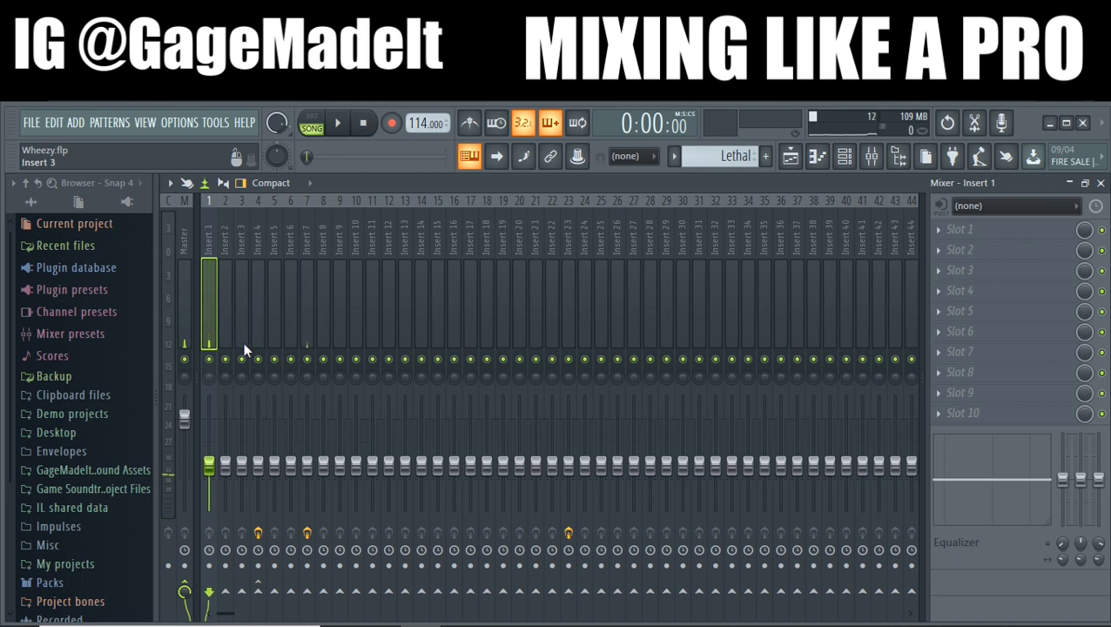
- Solo Insert 1 and lower its fader well below the other inserts while the song plays
right_click(210, 360)
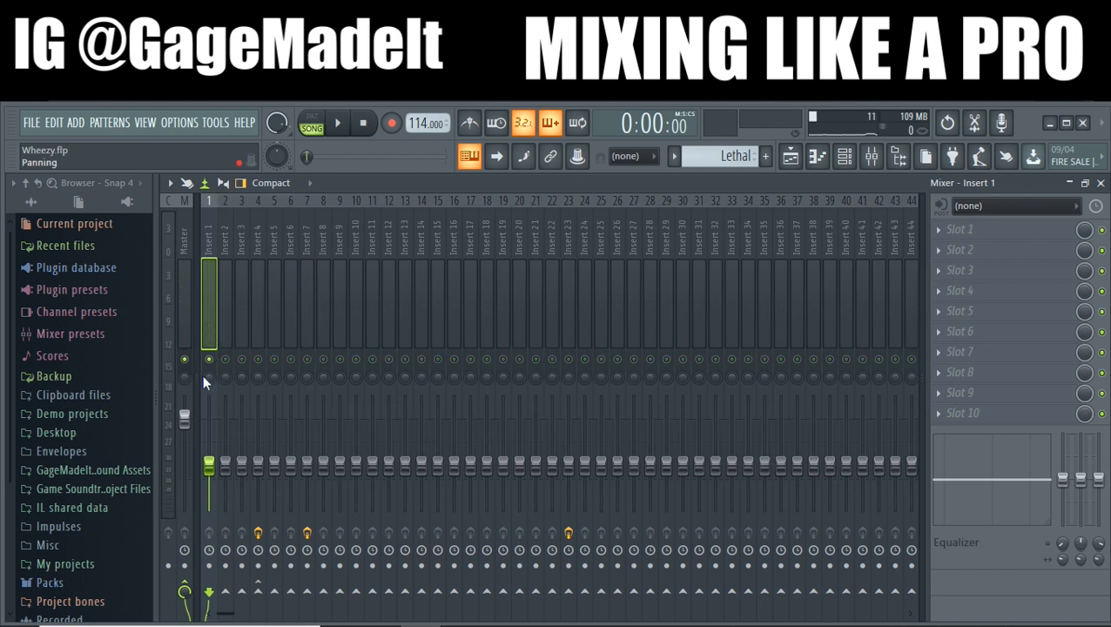
left_click(337, 123)
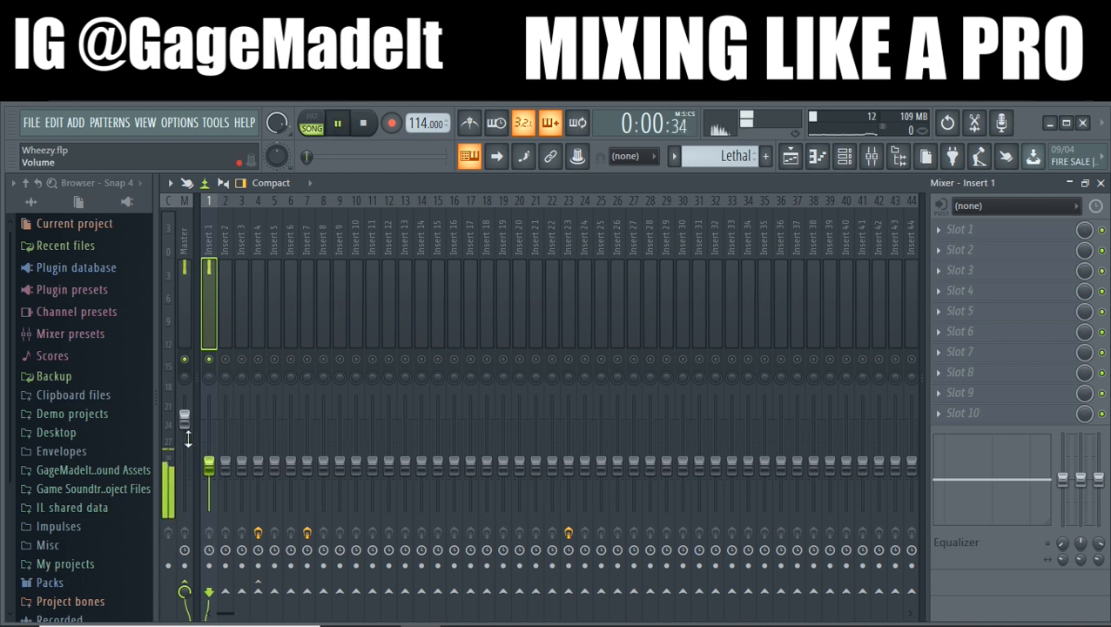
left_click_drag(209, 465, 209, 489)
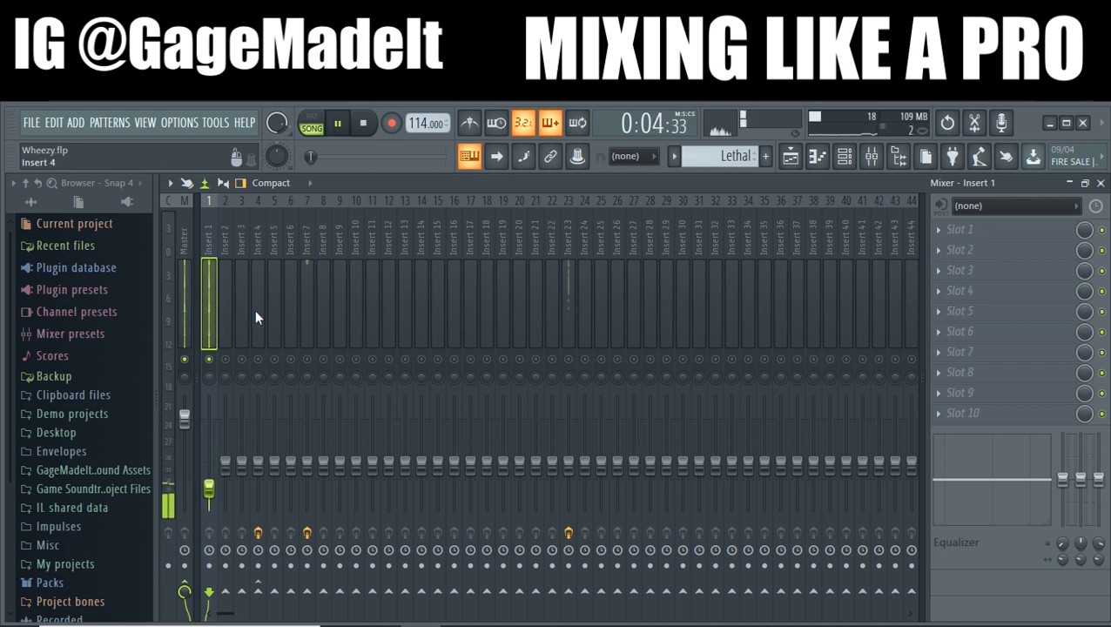
key("space")
- Try a slightly lower fader level on Insert 2 with the track unmuted, and mute it again
left_click(226, 360)
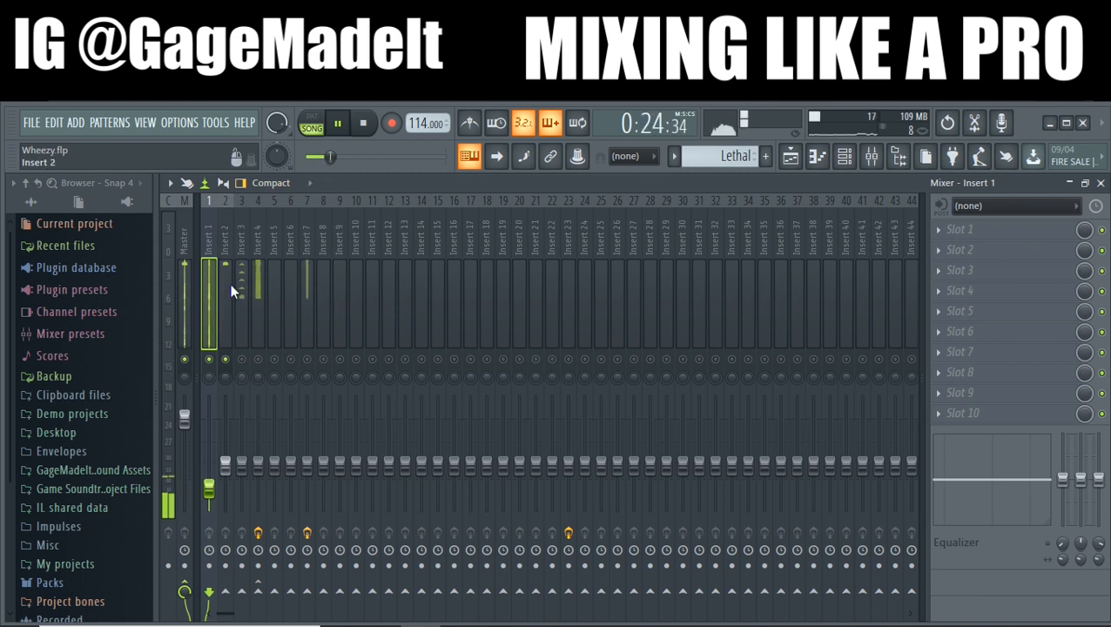
left_click_drag(224, 461, 225, 479)
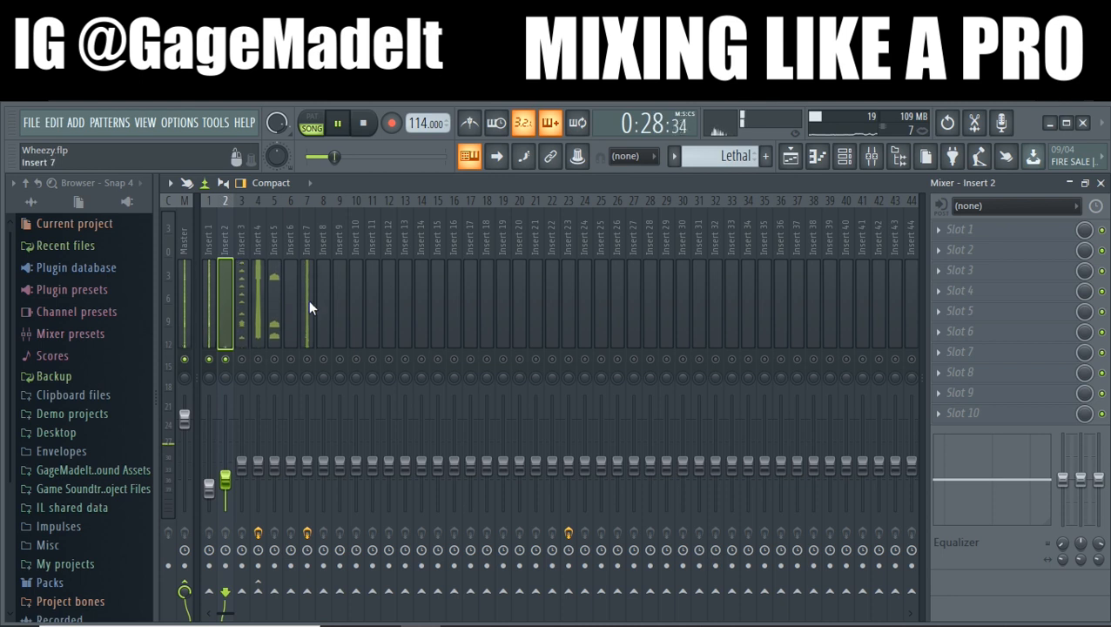
left_click(225, 359)
- Unmute Insert 7 and lower its fader to just above the level of Insert 1's fader
left_click(307, 359)
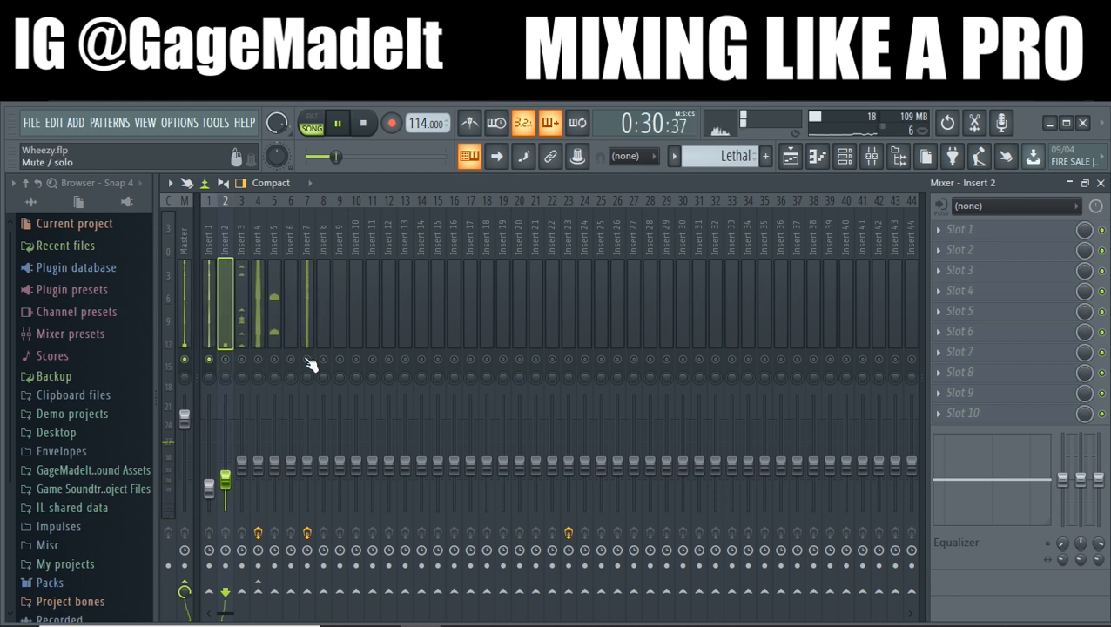
left_click_drag(307, 462, 308, 485)
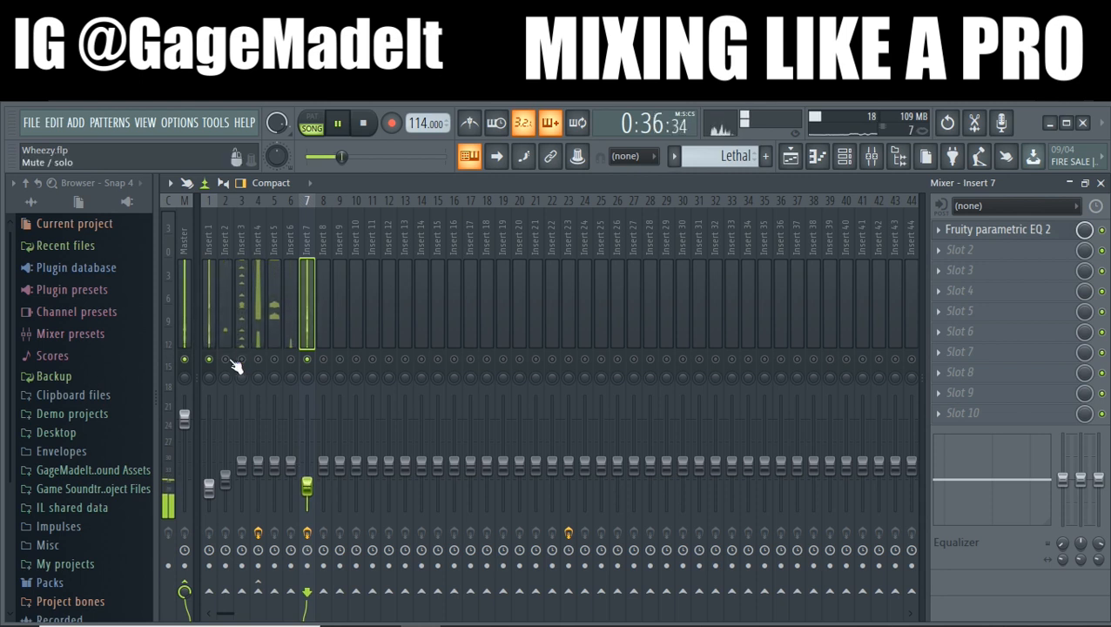
- Unmute Inserts 2 and 3 and set their faders to about -16.1 dB and -14.8 dB
left_click_drag(224, 477, 224, 473)
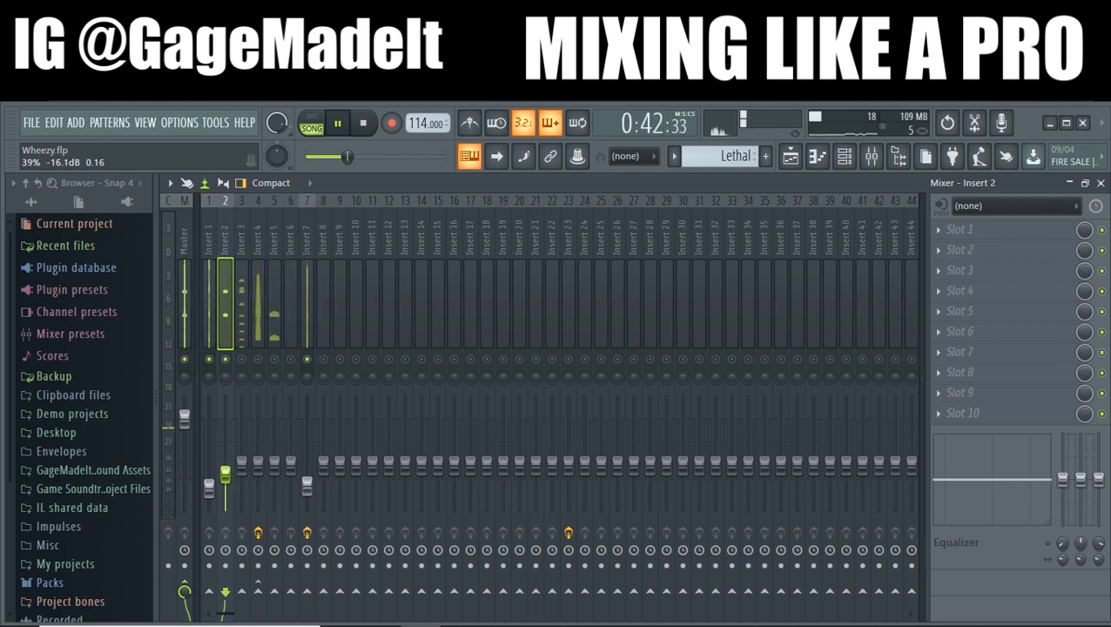
left_click_drag(241, 462, 241, 472)
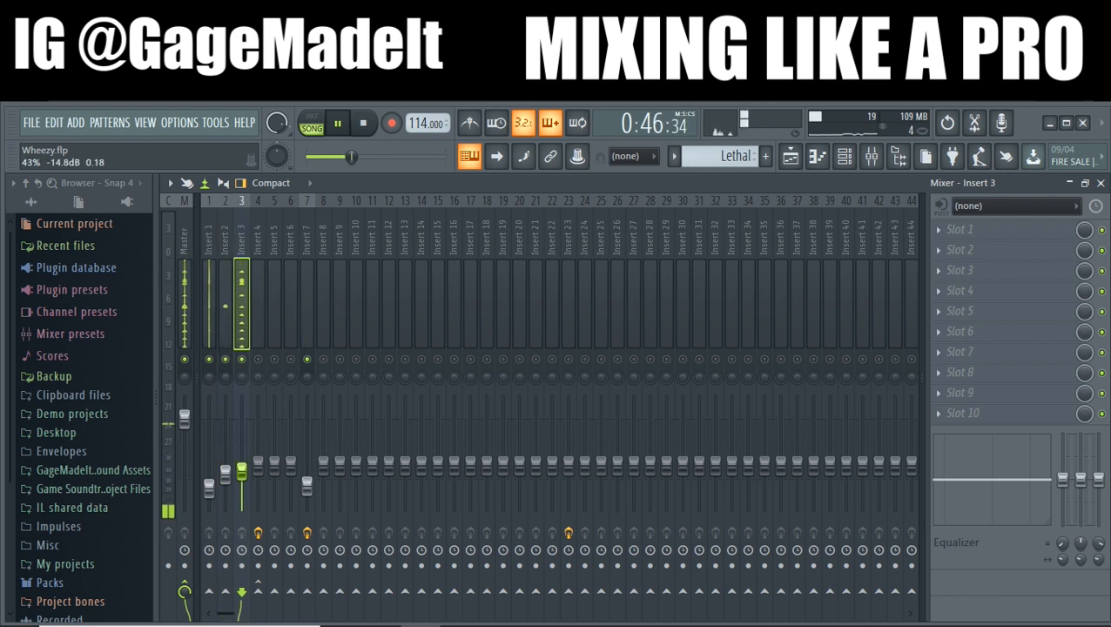
- Unmute Insert 4 and raise its fader very slightly to balance it against the other tracks
left_click(252, 336)
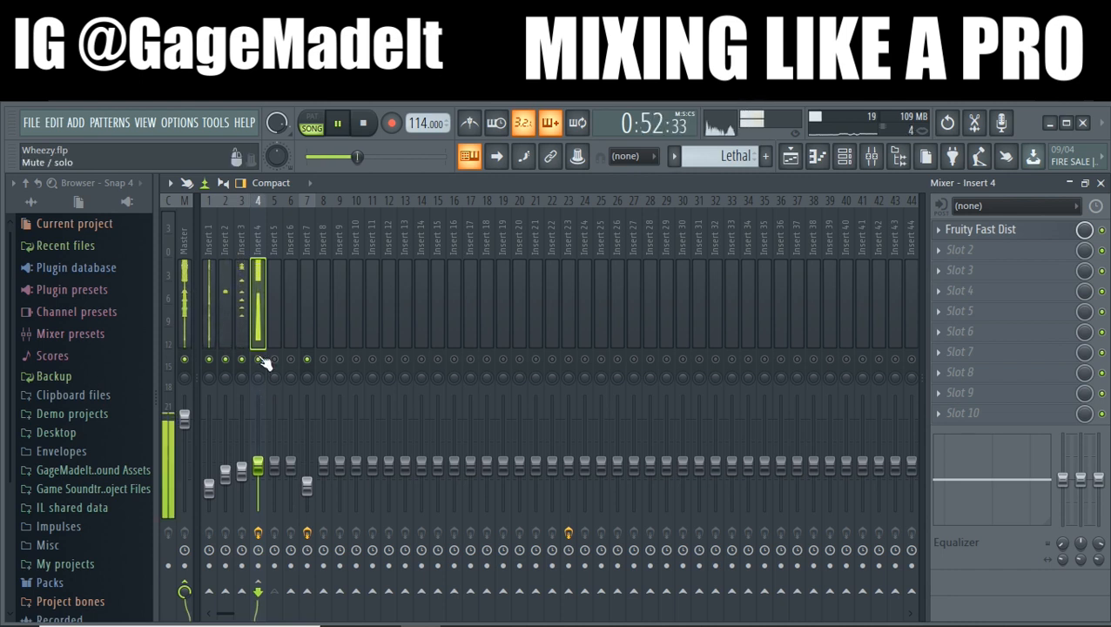
left_click_drag(259, 466, 259, 465)
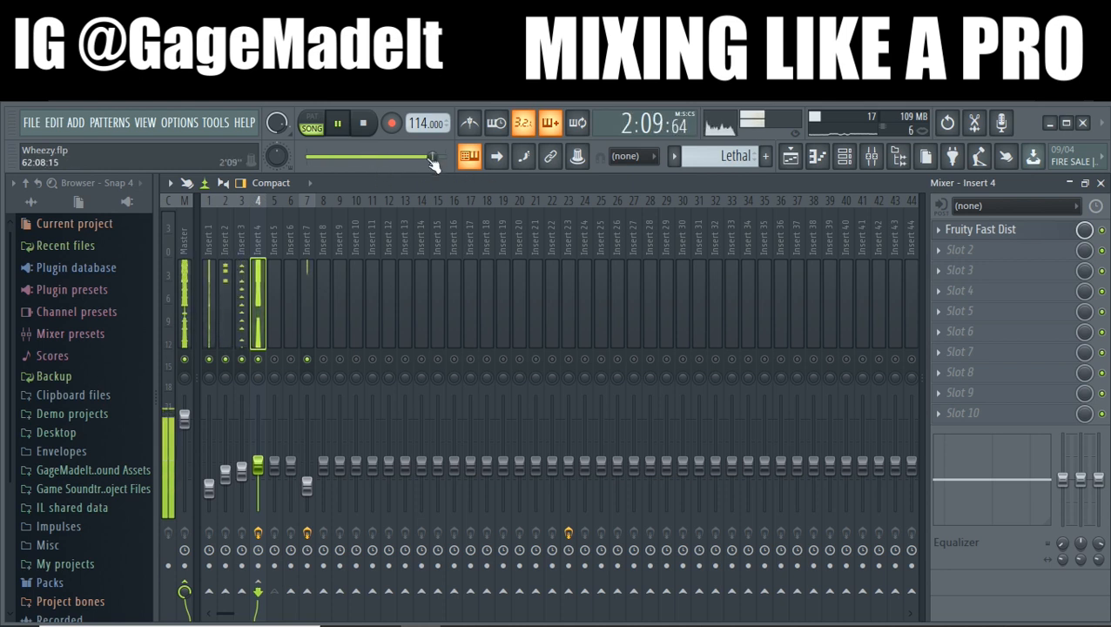
- Unmute Insert 5 and lower its fader to slightly above Insert 7's level while replaying a section of the beat
left_click_drag(436, 156, 414, 157)
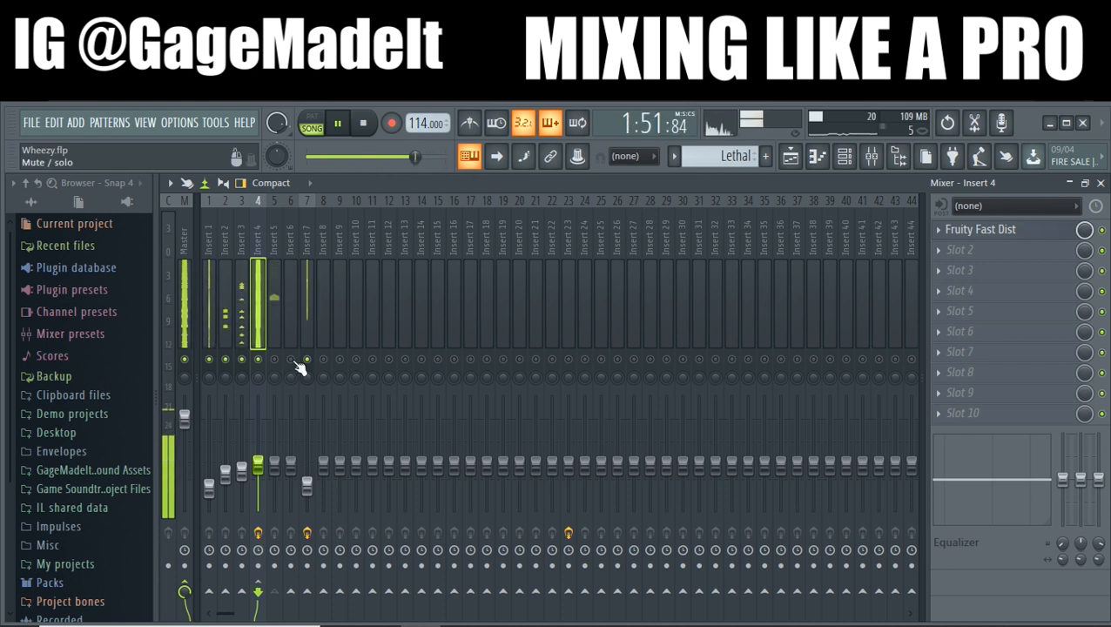
left_click(274, 359)
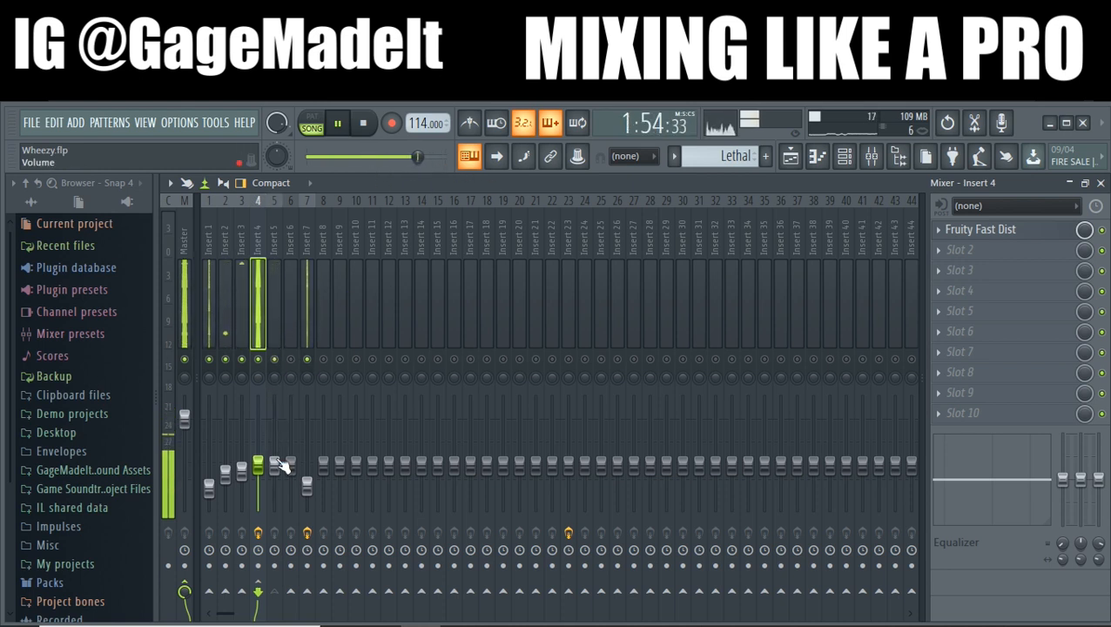
left_click_drag(426, 158, 393, 159)
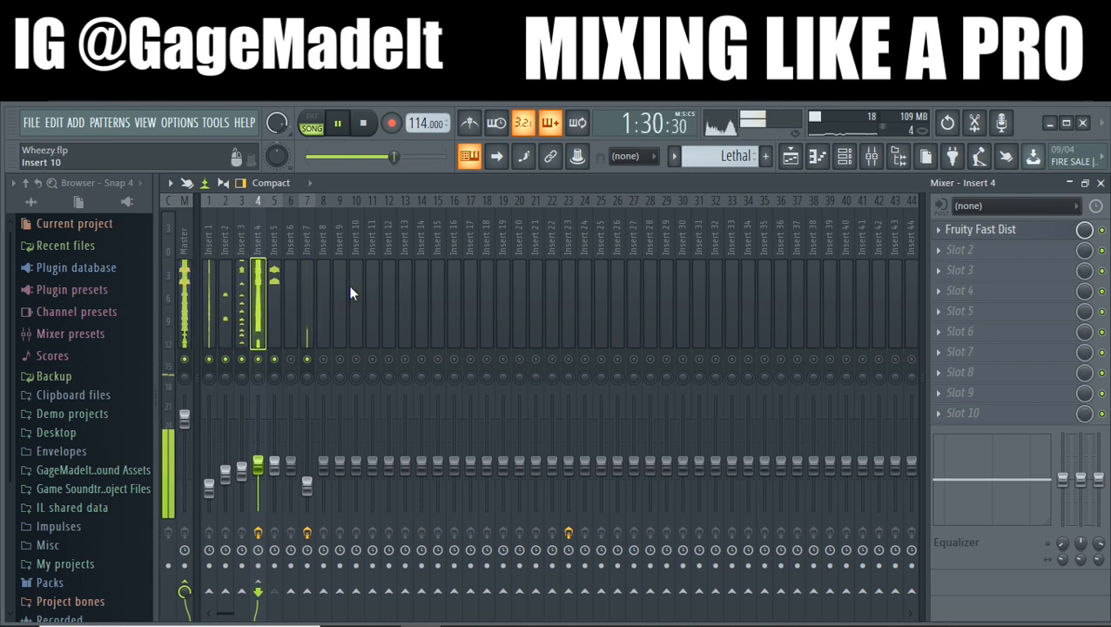
mouse_move(274, 461)
left_mouse_down()
mouse_move(275, 493)
mouse_move(274, 478)
left_mouse_up()
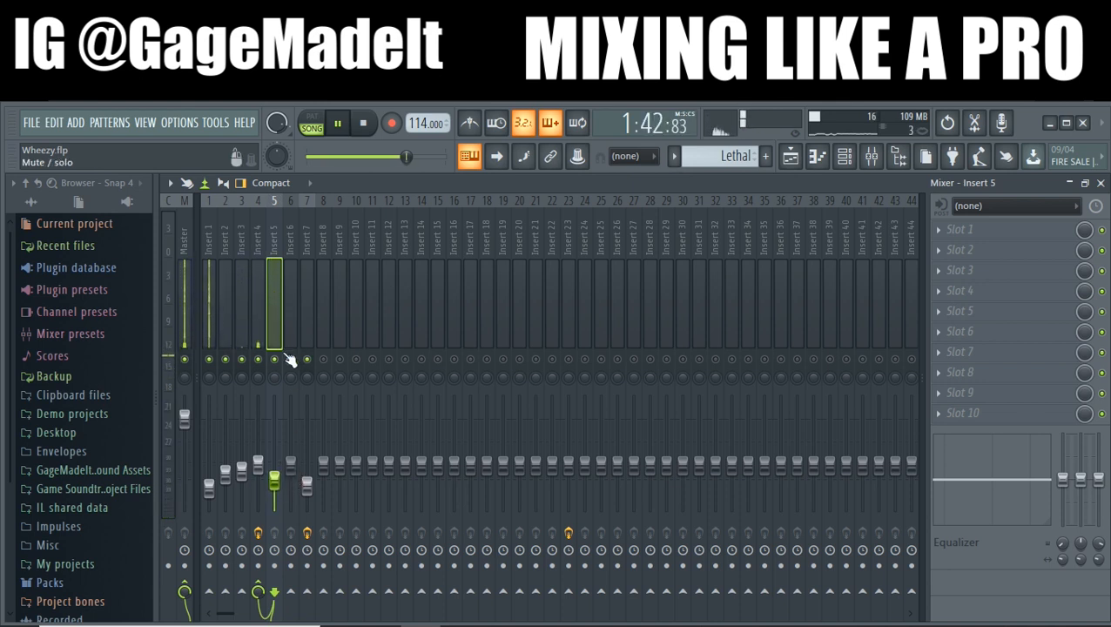
- Lower Insert 5's fader further to about -21.4 dB and raise Insert 4's fader slightly
left_click(366, 126)
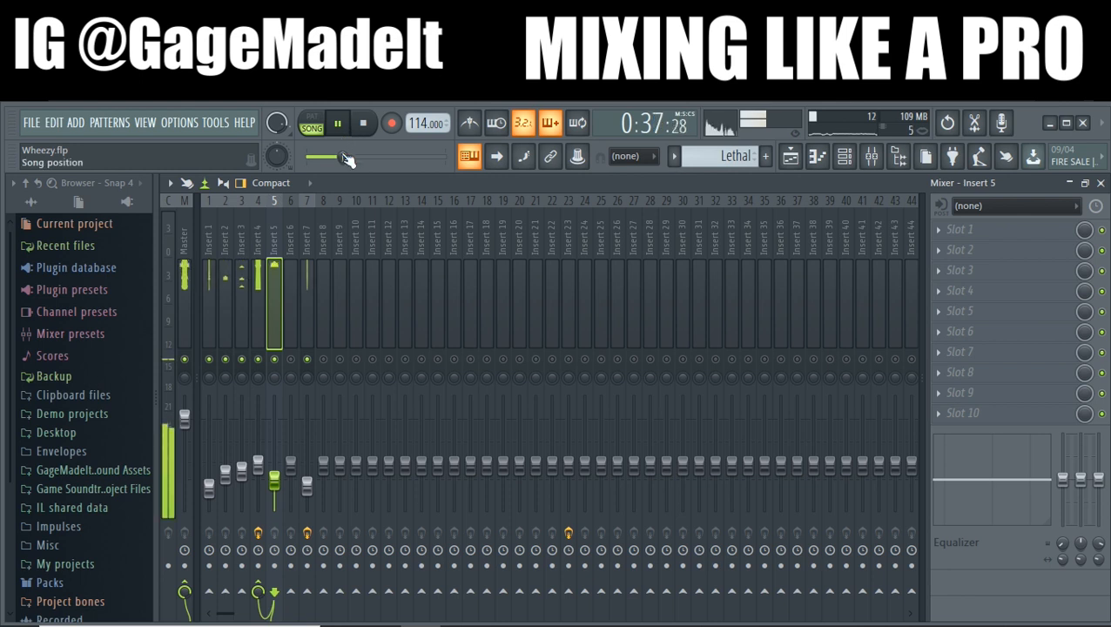
left_click_drag(274, 483, 258, 457)
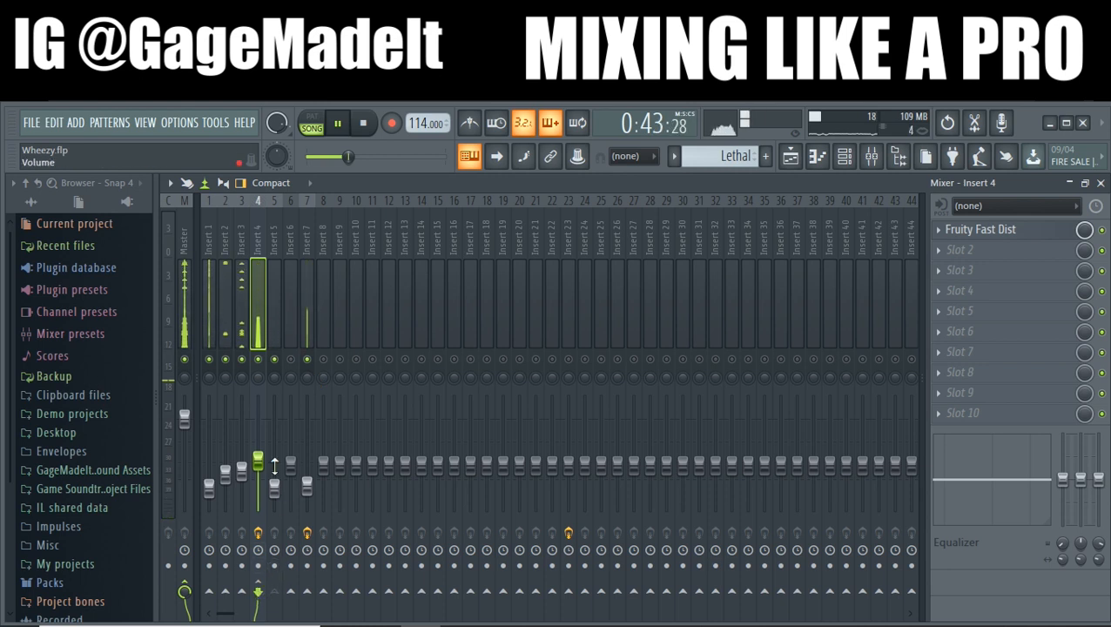
left_click(274, 465)
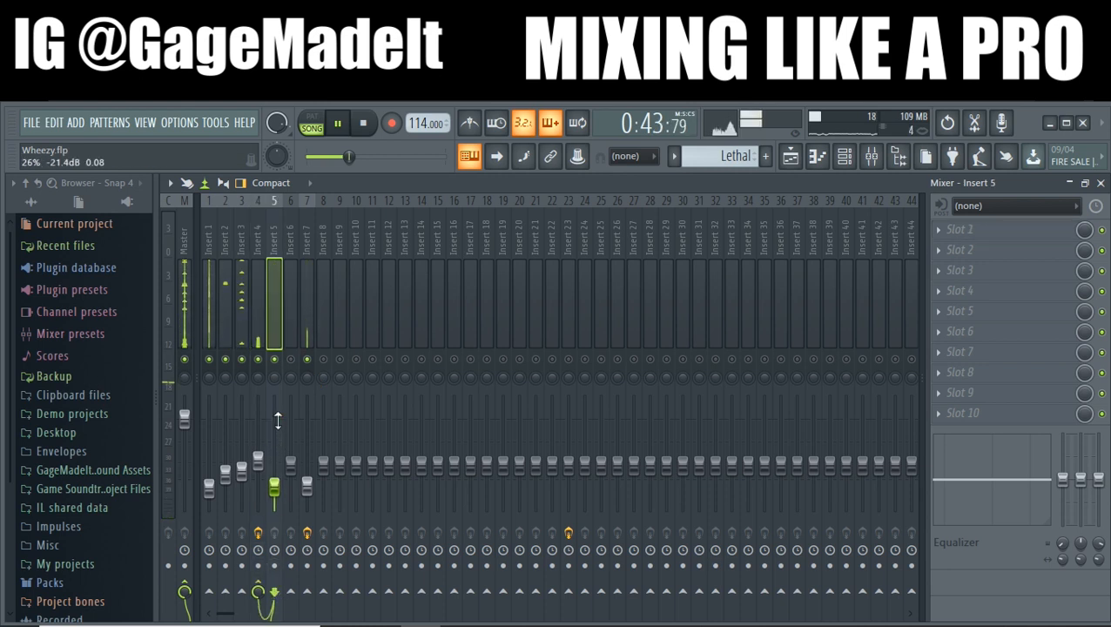
- Try disabling the send from Insert 5 to Insert 4 while the beat plays, and restore the send
left_click(258, 594)
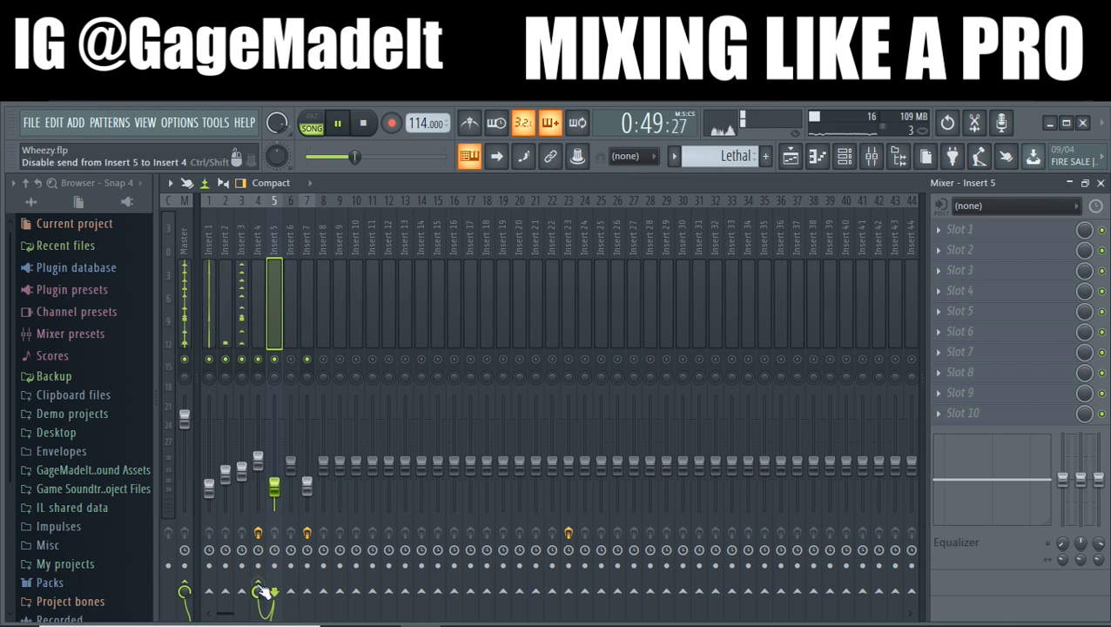
left_click(260, 592)
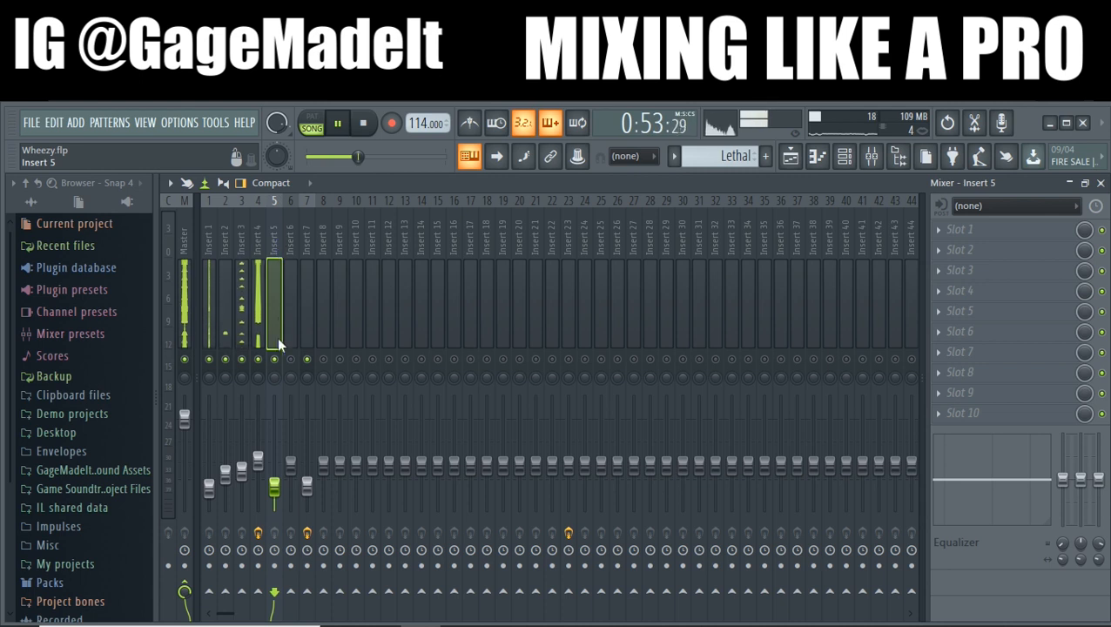
left_click(263, 593)
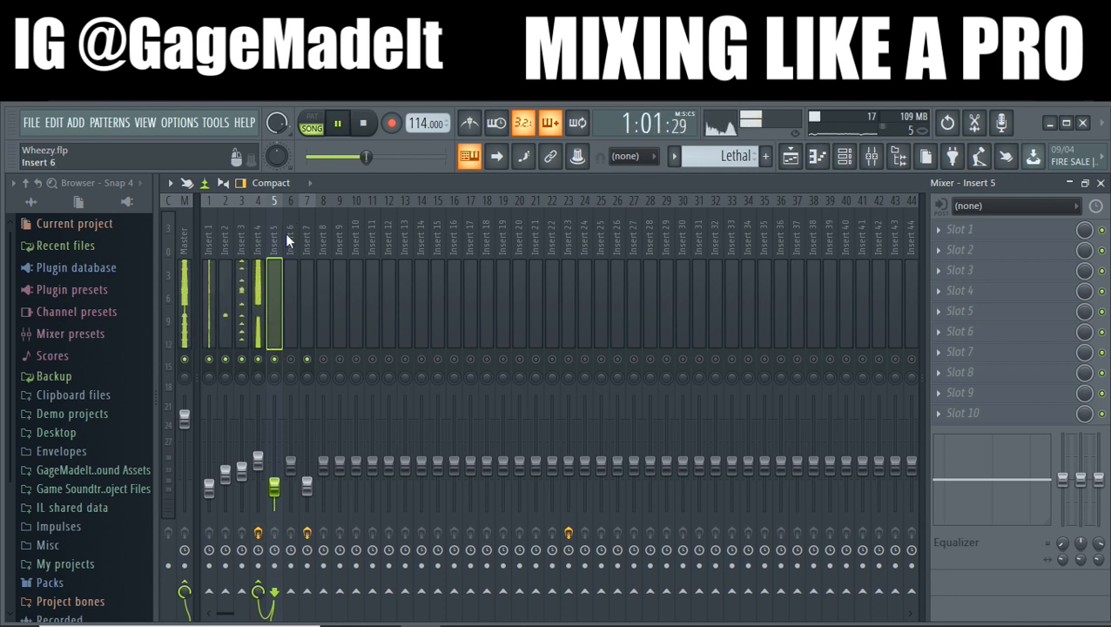
left_click_drag(366, 157, 341, 158)
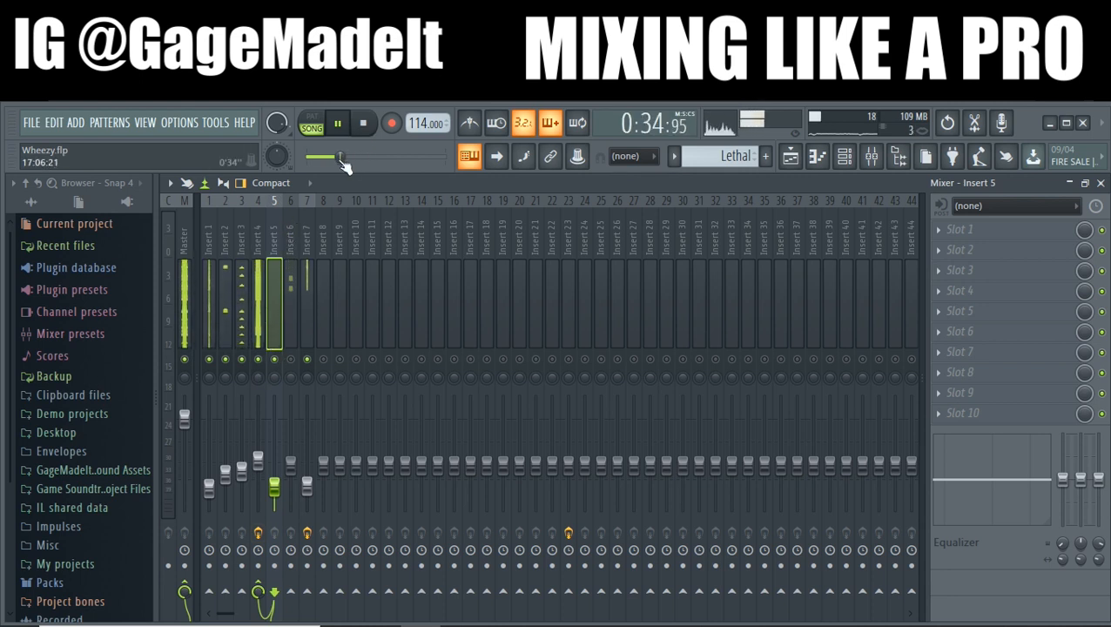
left_click(258, 591)
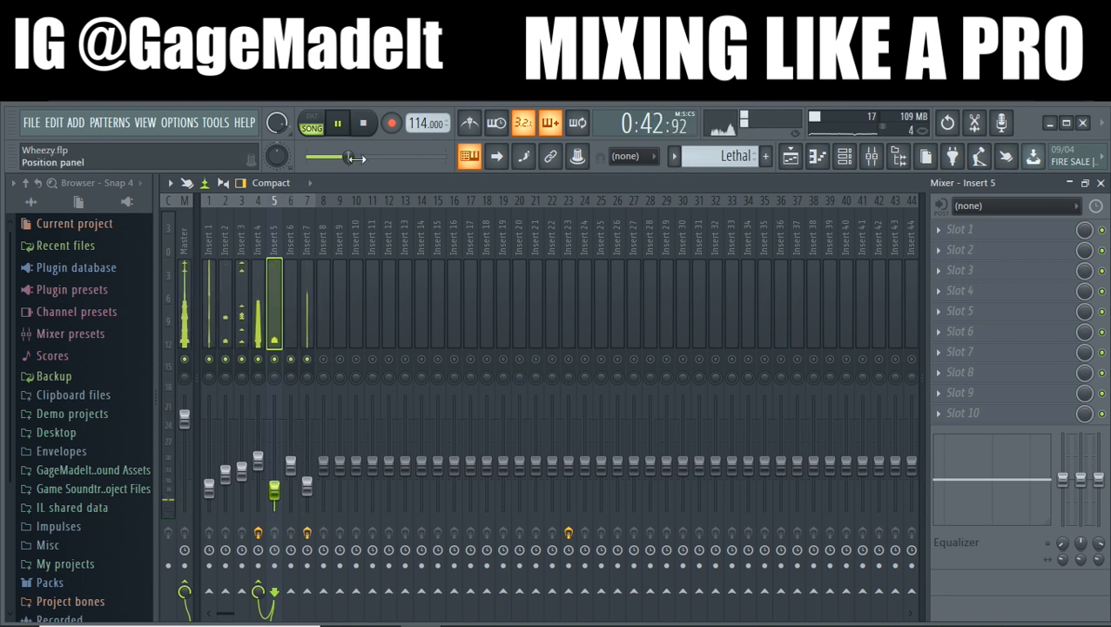
- Lower Insert 6's fader to about -17.9 dB against the playing beat and stop playback
left_click_drag(351, 157, 342, 157)
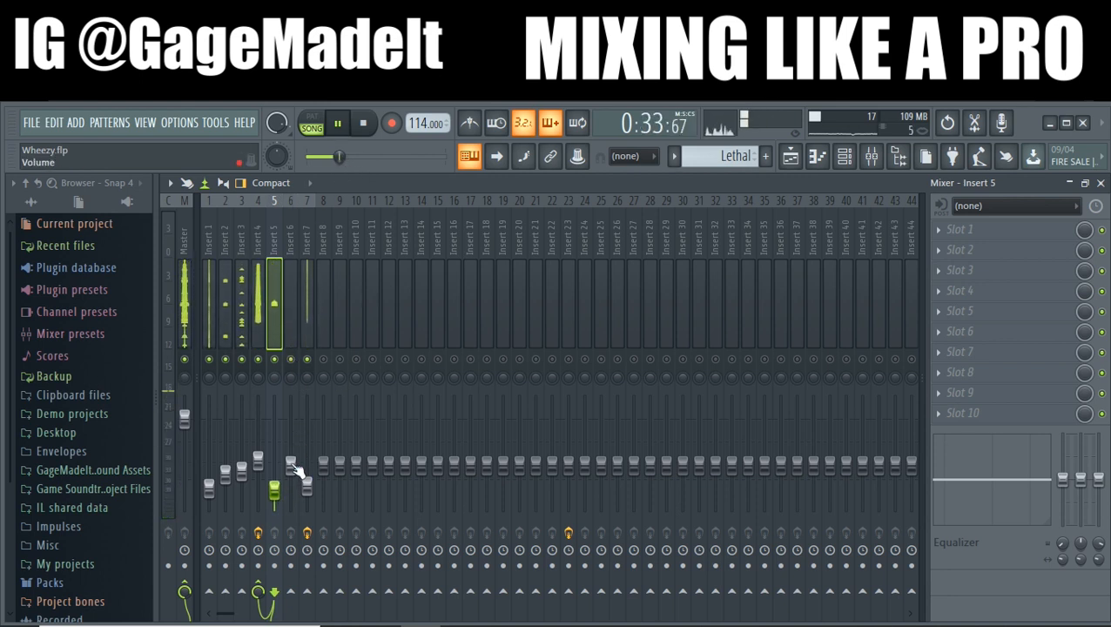
left_click_drag(291, 464, 291, 479)
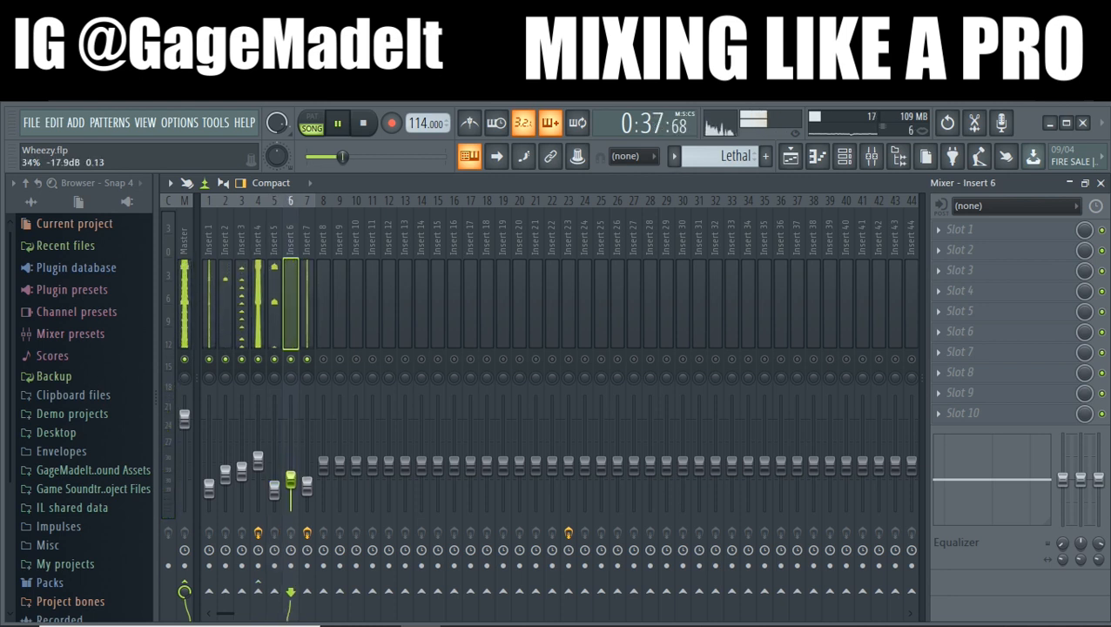
left_click(369, 125)
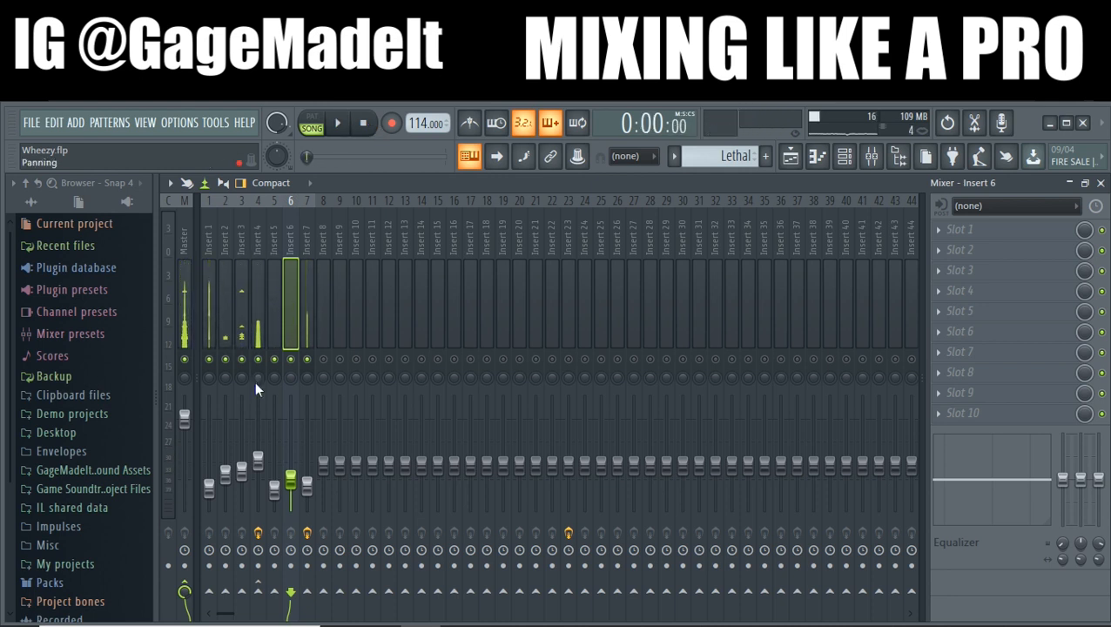
- Load Maximus into the first effect slot of the Master track and display its editor
left_click(183, 338)
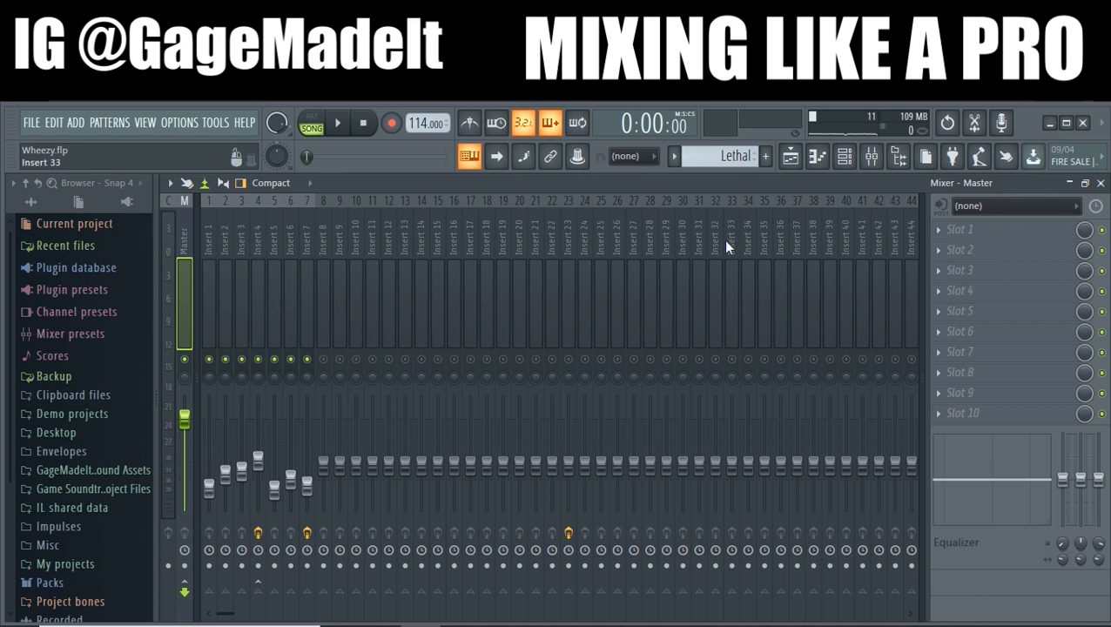
left_click(951, 229)
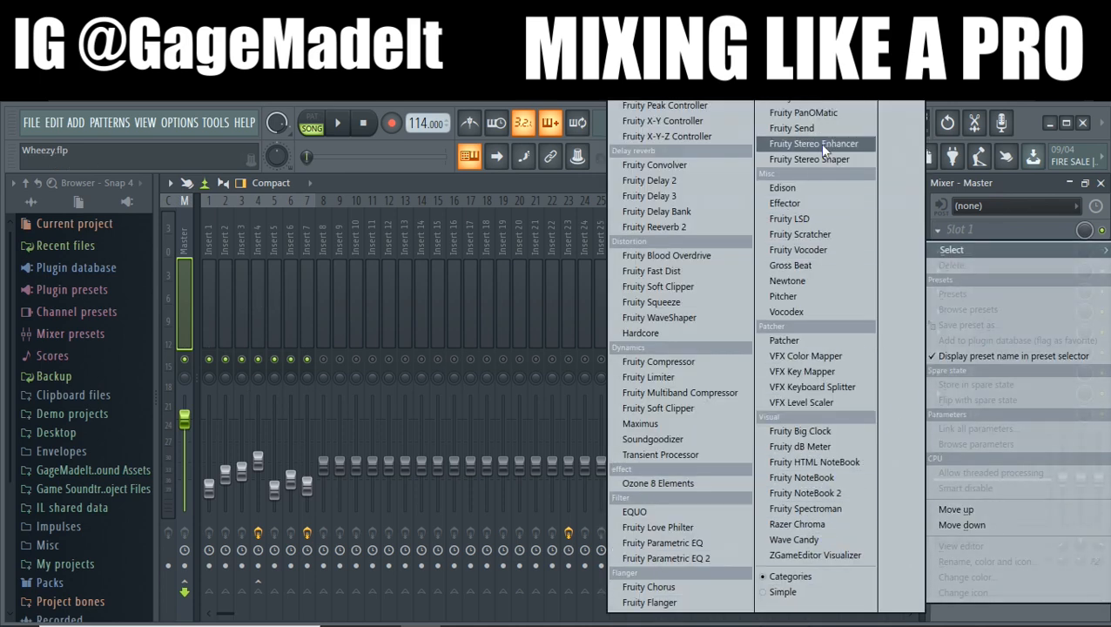
left_click(694, 424)
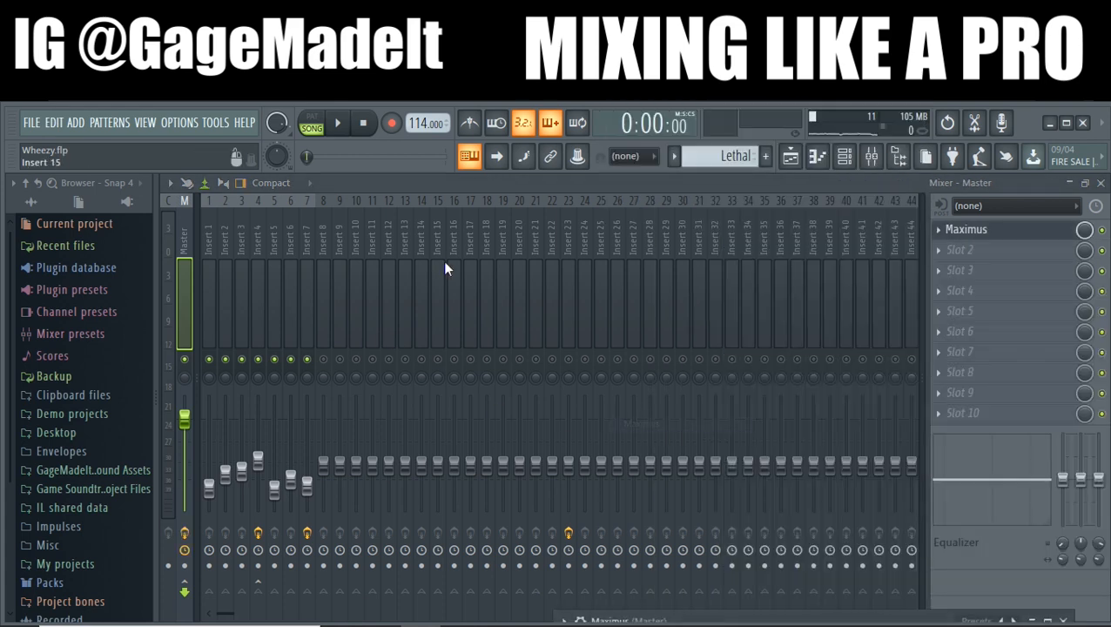
left_click(967, 230)
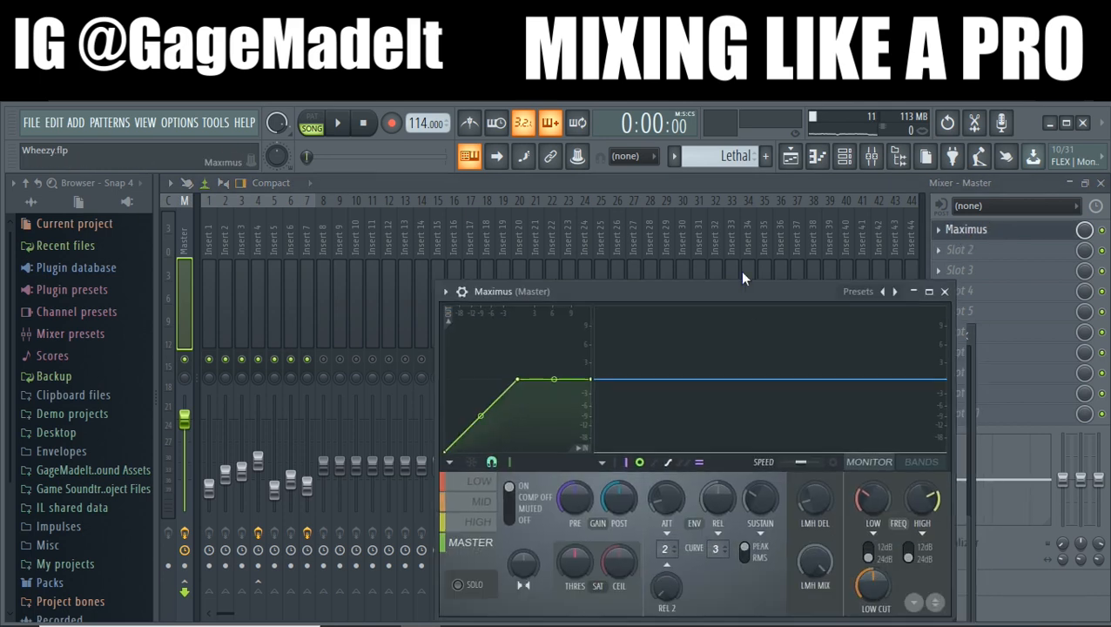
- Play the beat, raise Maximus's master post gain to about 9.1 dB, and lower Insert 4's fader slightly
left_click(332, 123)
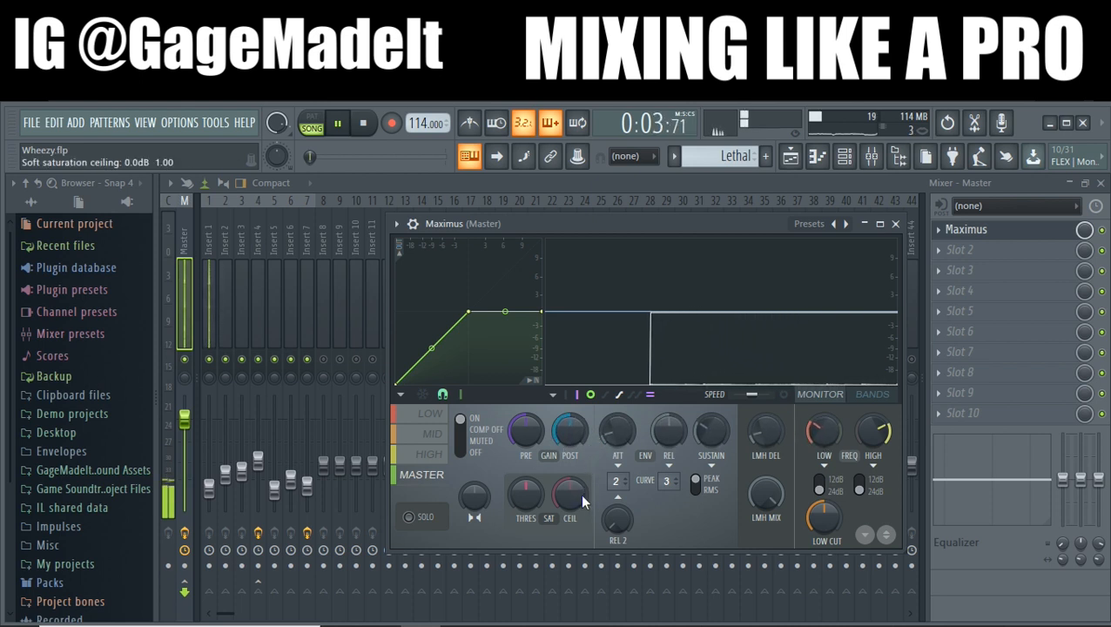
left_click_drag(572, 433, 572, 380)
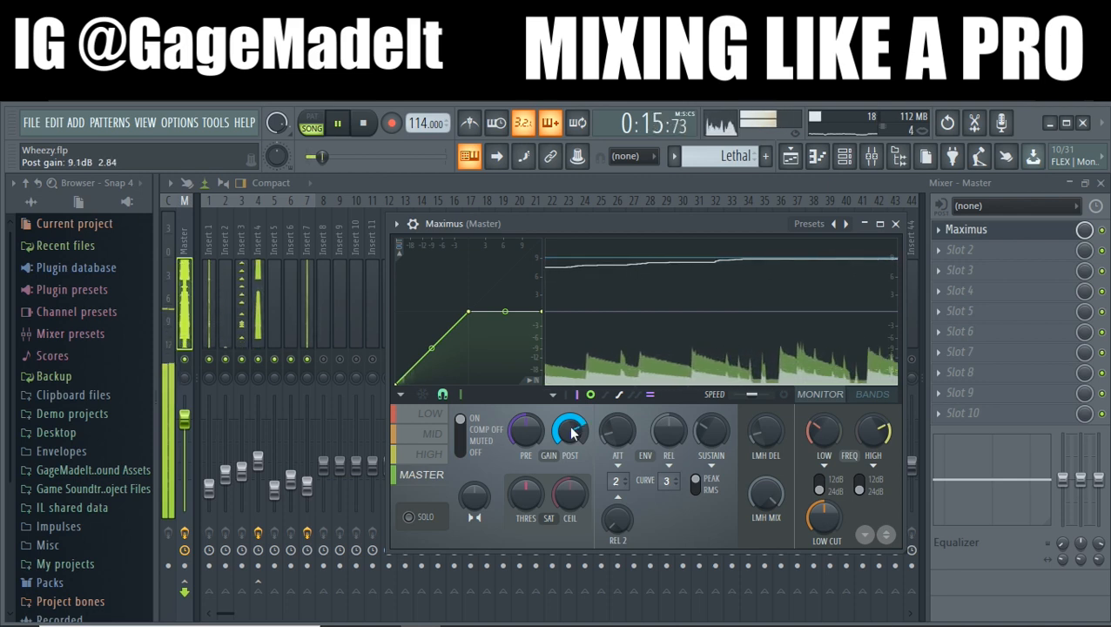
left_click_drag(257, 461, 260, 470)
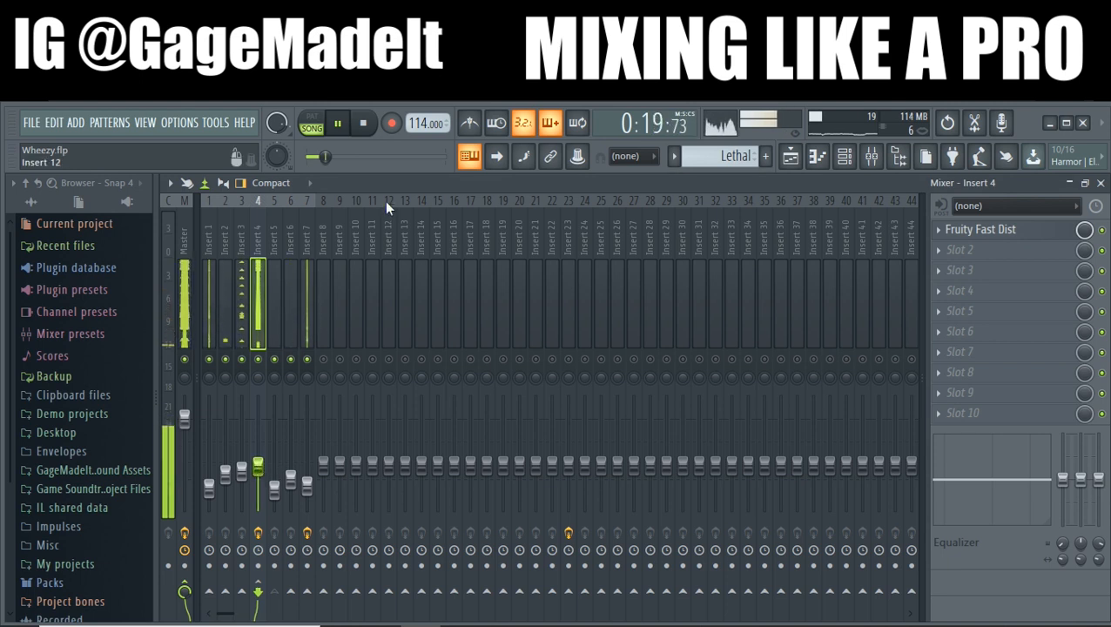
key("space")
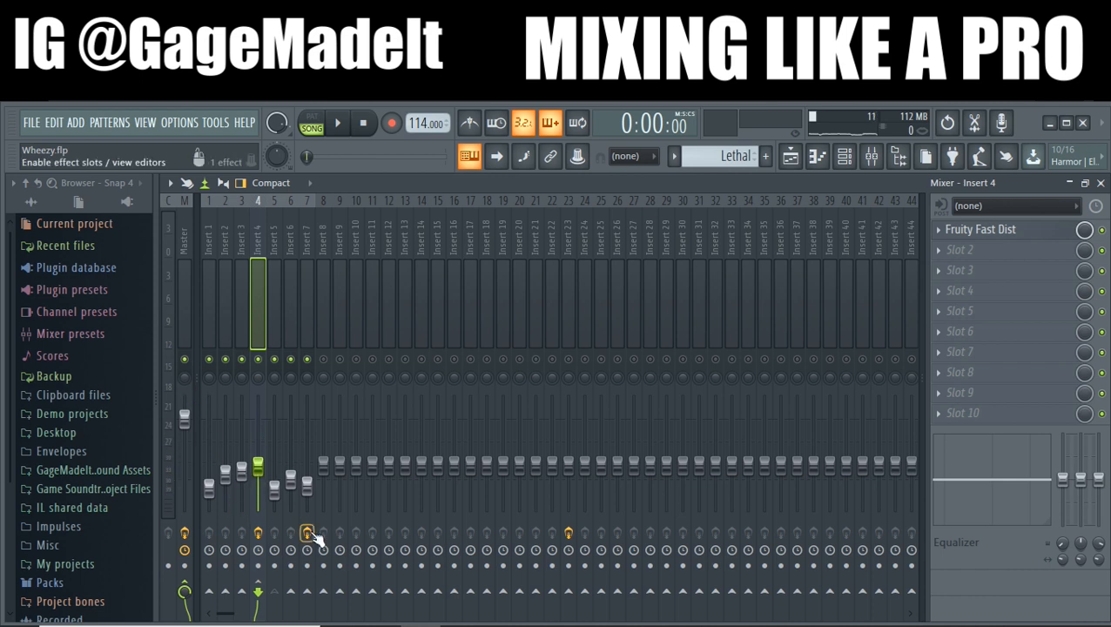
- Select the Master track and play short bursts of the beat's opening to check the output level
left_click(188, 309)
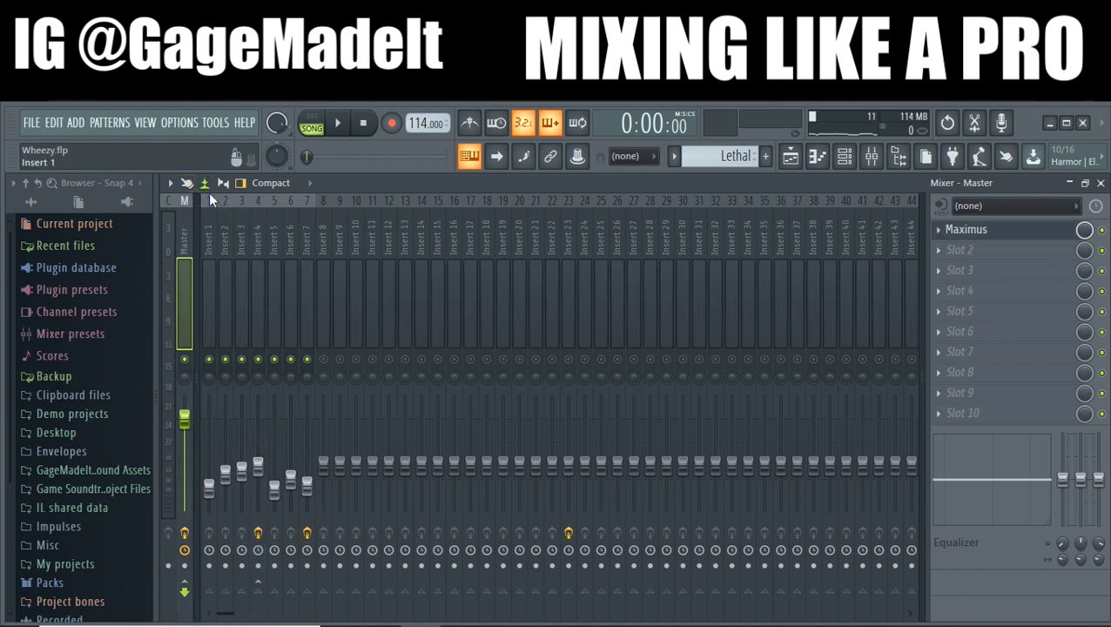
left_click(342, 124)
left_click(361, 124)
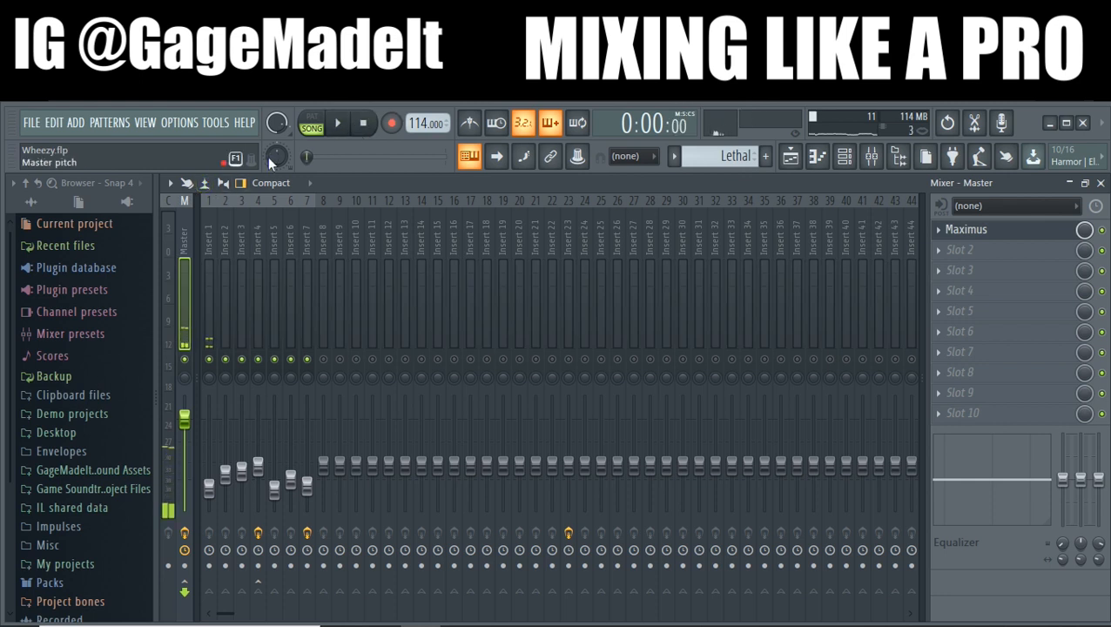
left_click(339, 124)
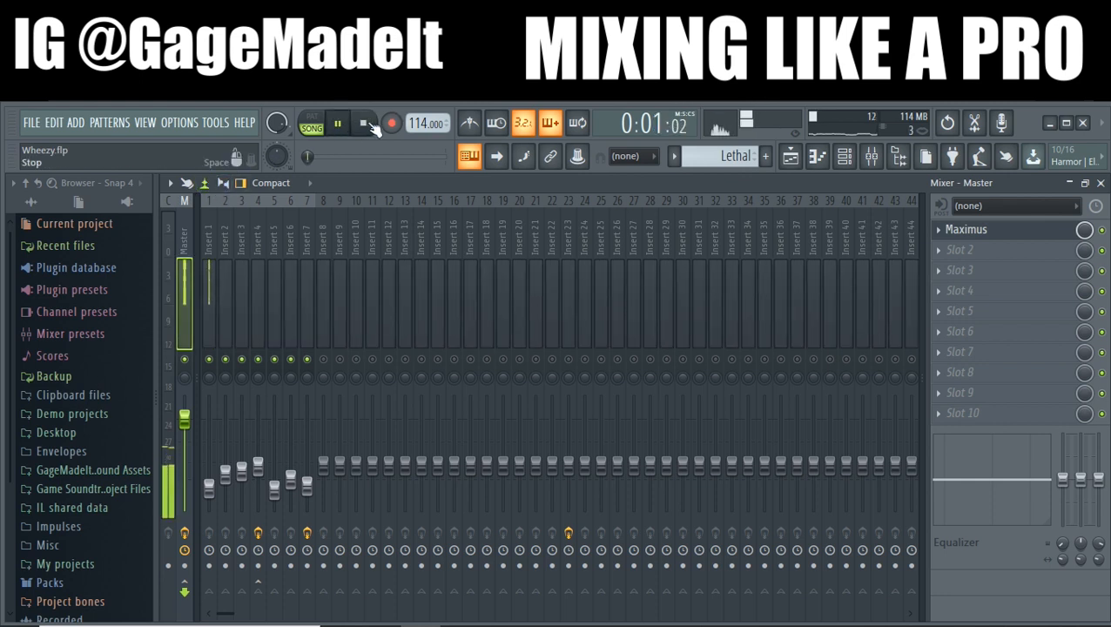
left_click(364, 123)
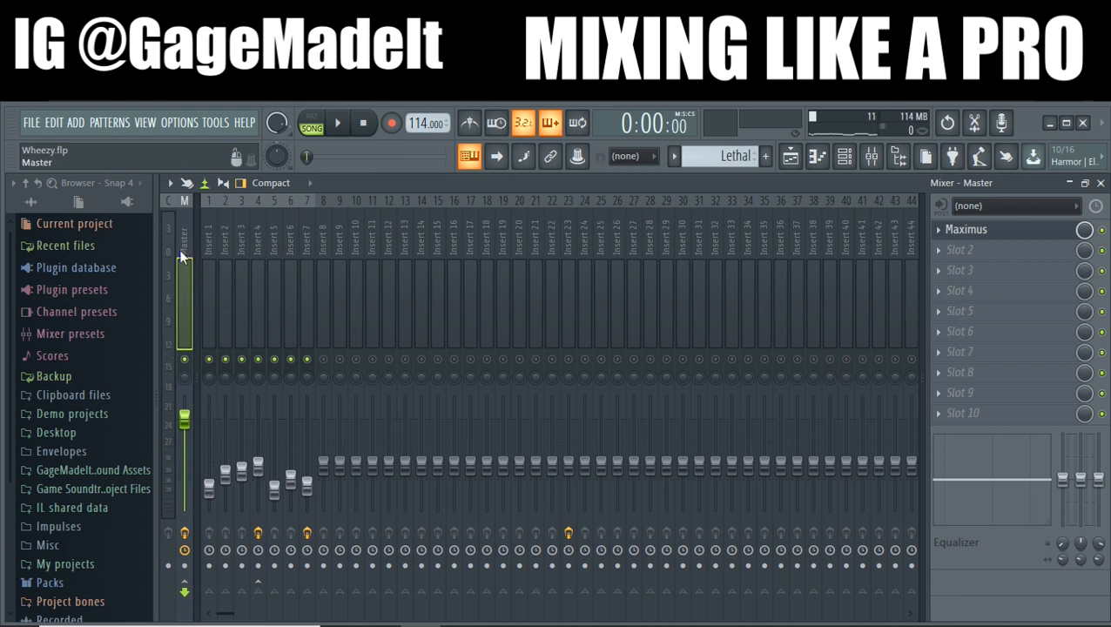
- Reopen Maximus on the Master track during playback and reduce its post gain to about 7.7 dB
left_click(349, 126)
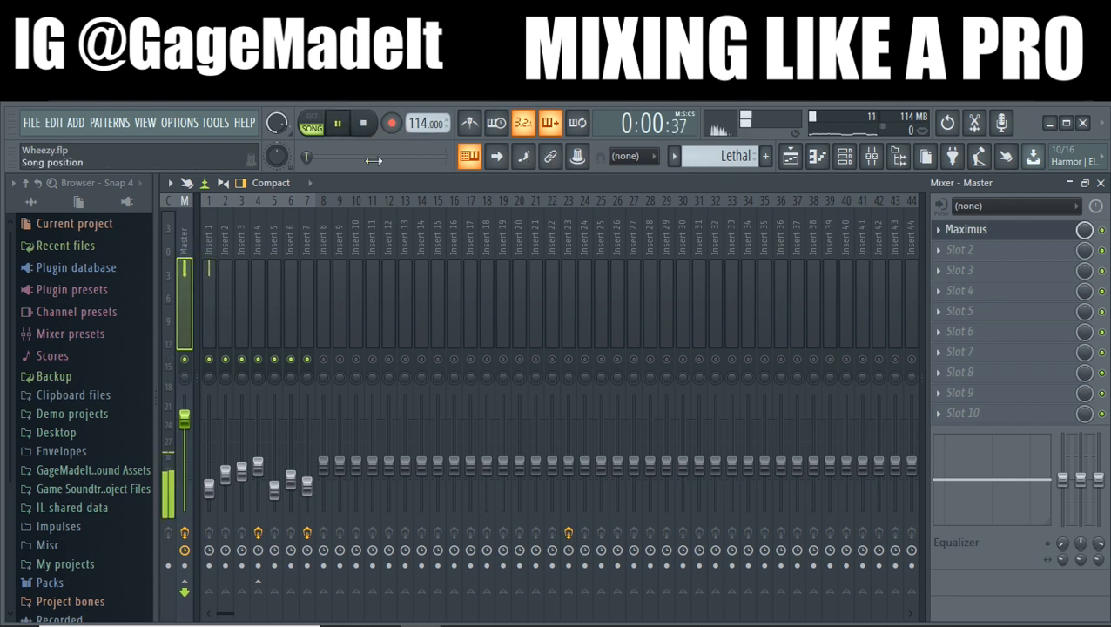
left_click(965, 231)
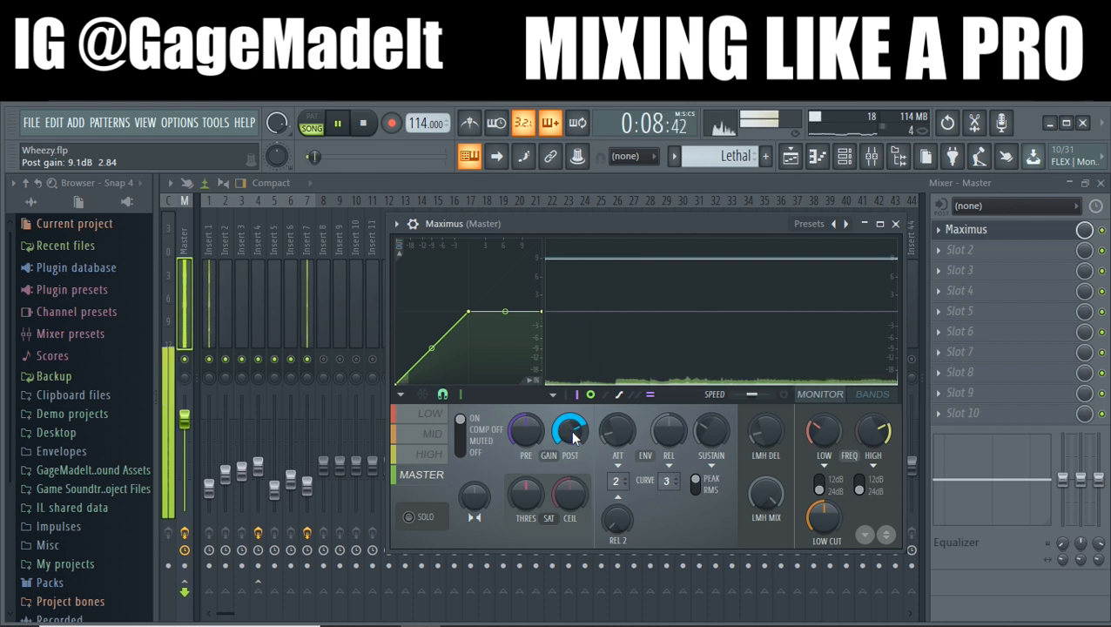
left_click_drag(570, 430, 573, 470)
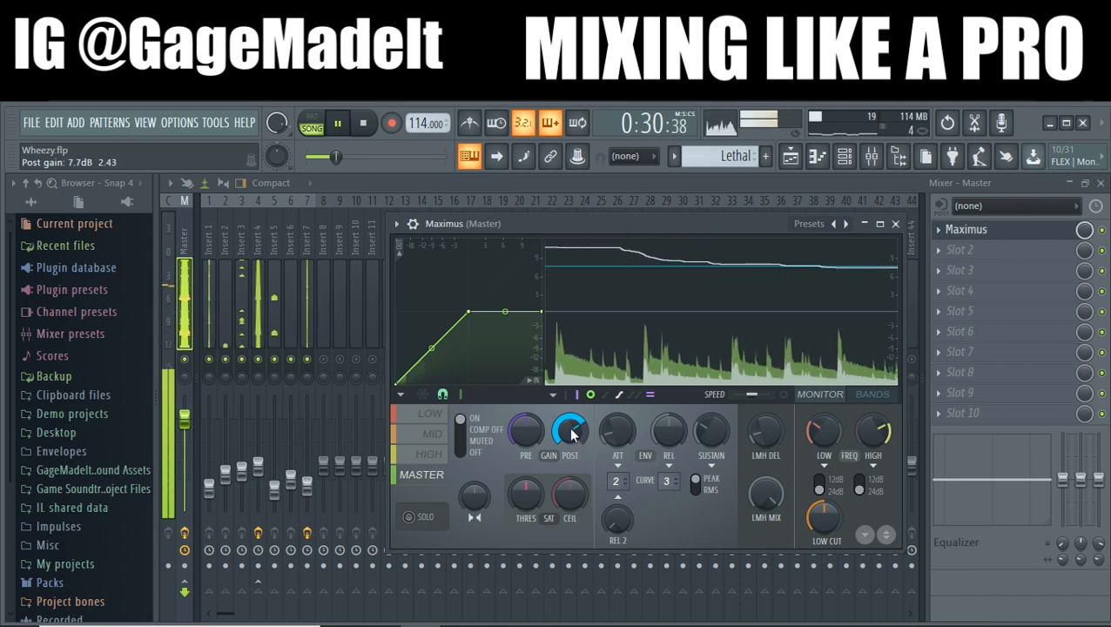
- Lower Insert 5's fader slightly more to fit the louder master, and stop playback
left_click_drag(526, 225, 605, 224)
left_click(275, 493)
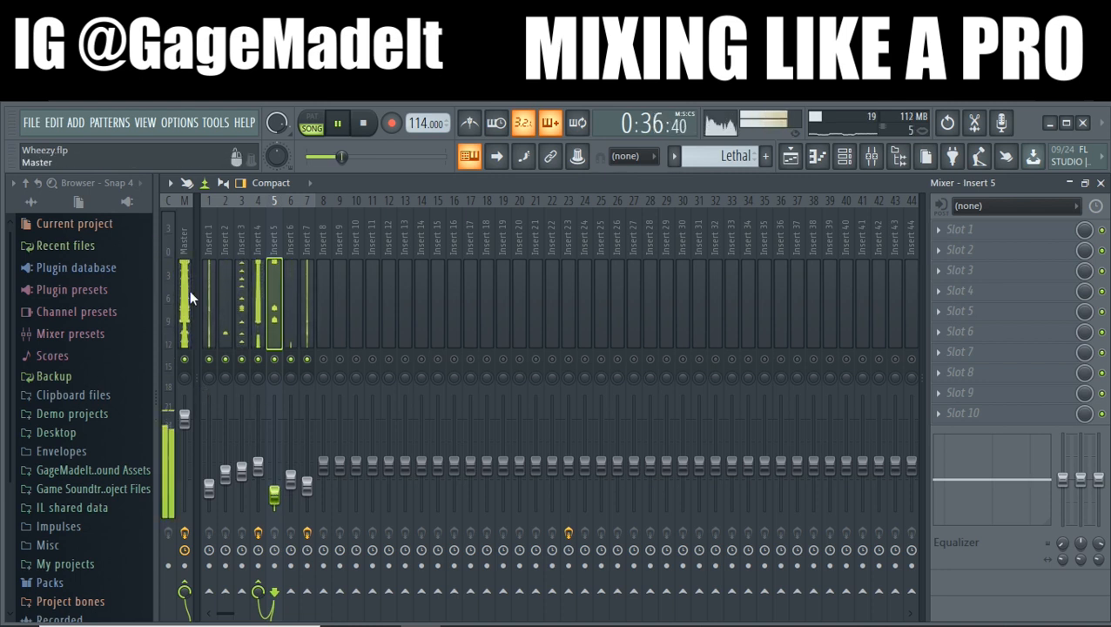
left_click(364, 123)
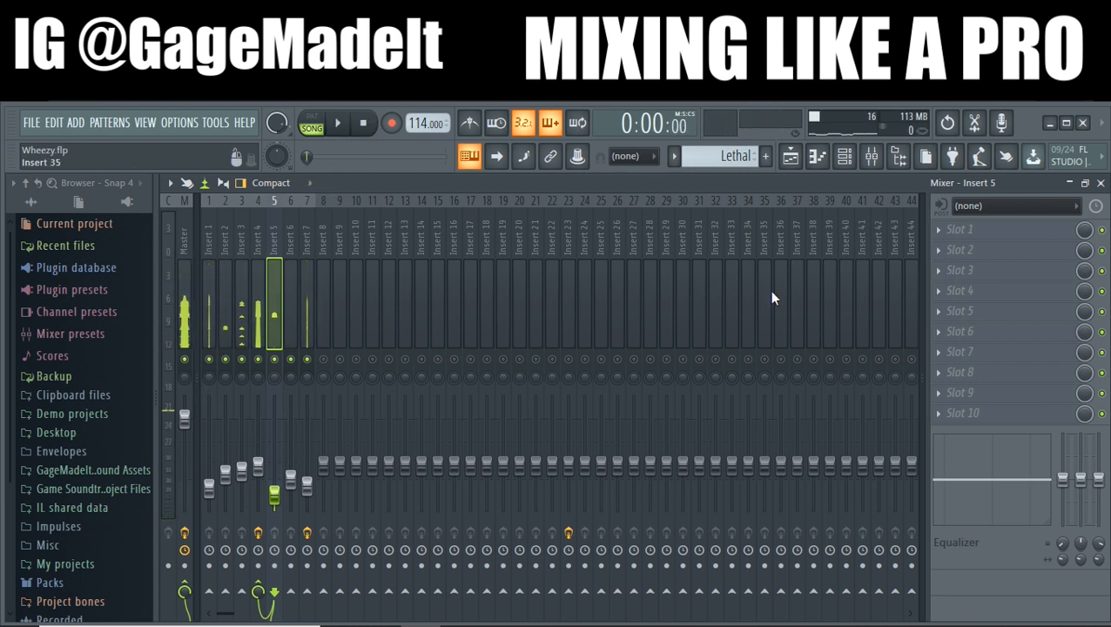
- Select the Master track, look over the instruments in the channel rack, and close the rack again
left_click(193, 260)
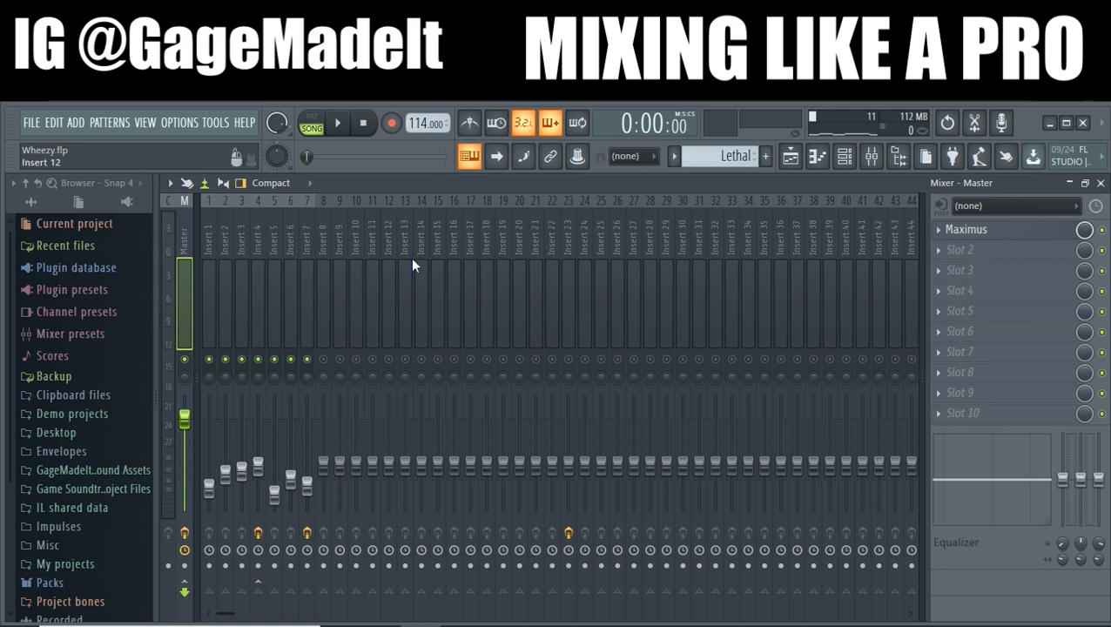
left_click(858, 165)
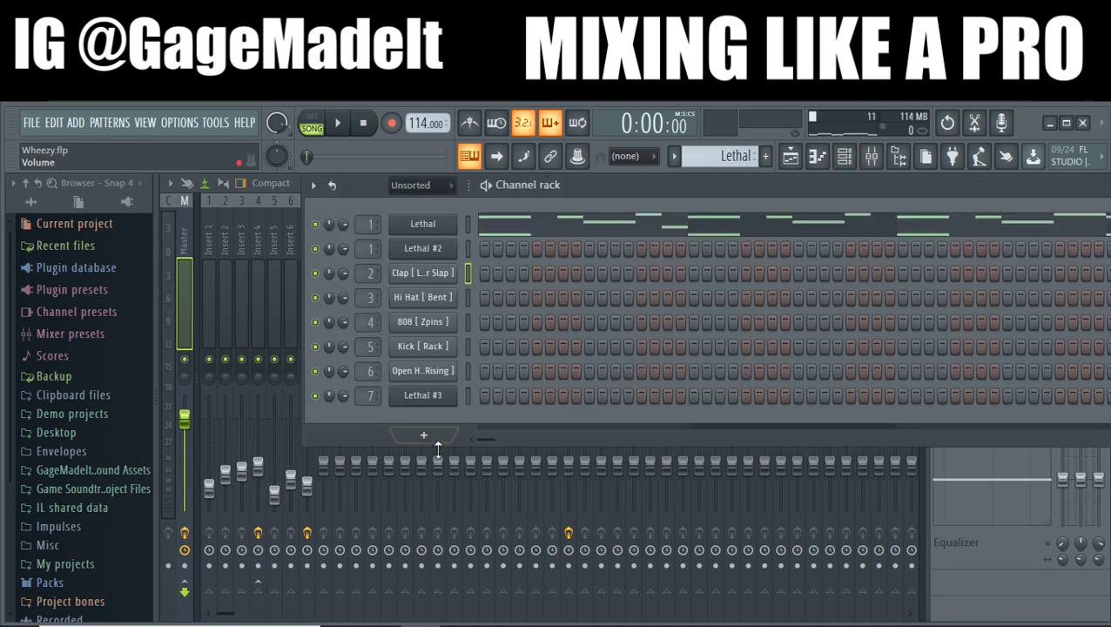
left_click_drag(1028, 194, 733, 212)
left_click(925, 206)
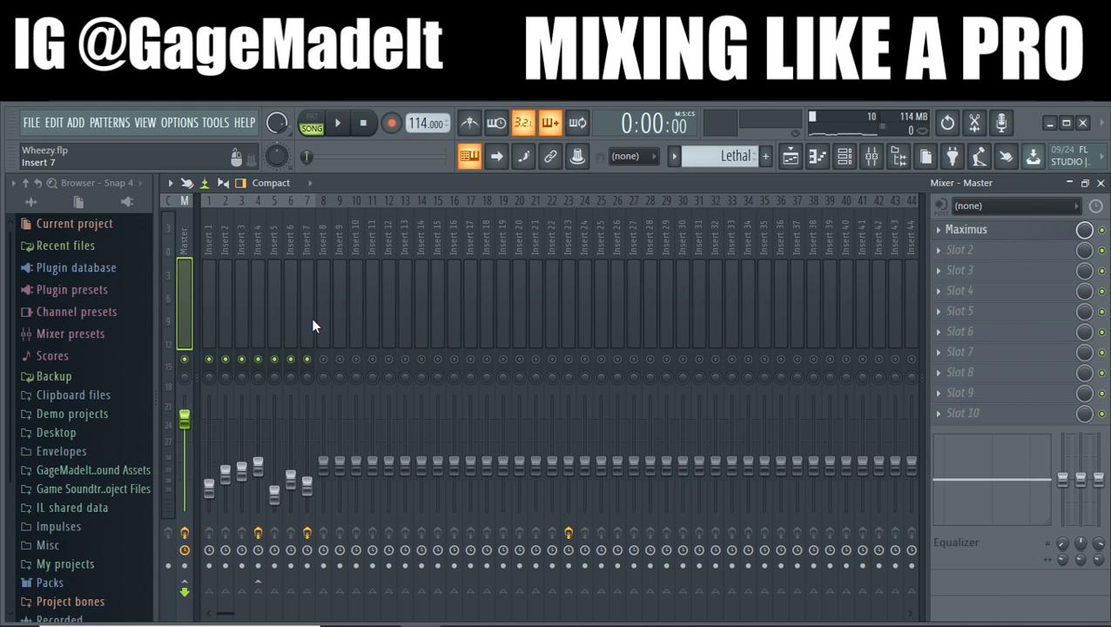
- Bypass the Master track's effects, play the opening and a section further into the beat without Maximus, and stop playback
left_click_drag(310, 317, 208, 307)
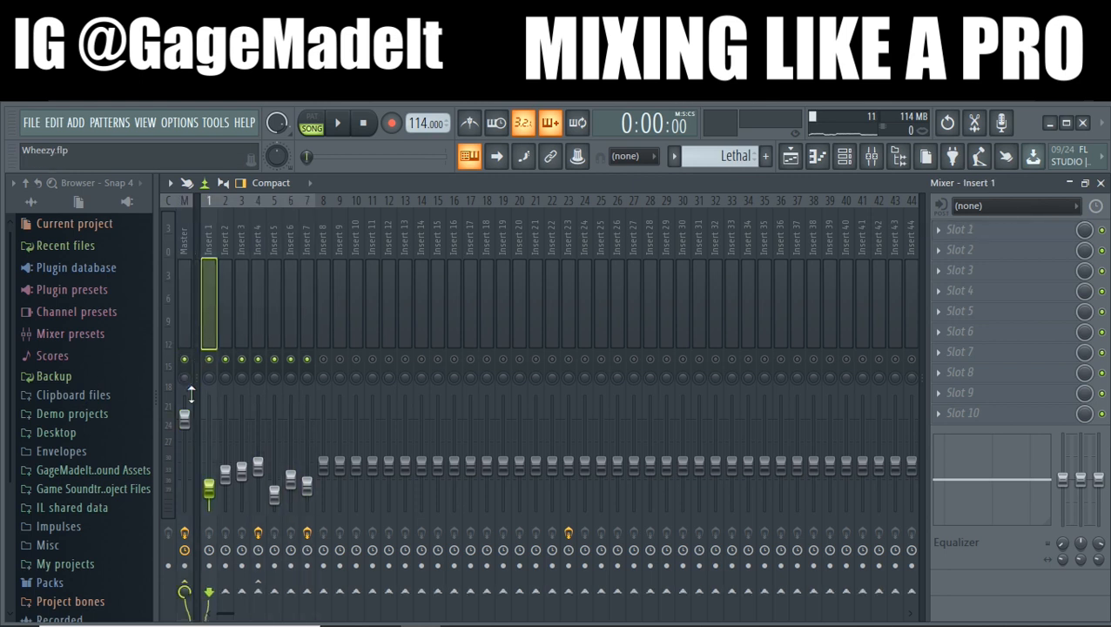
left_click(185, 308)
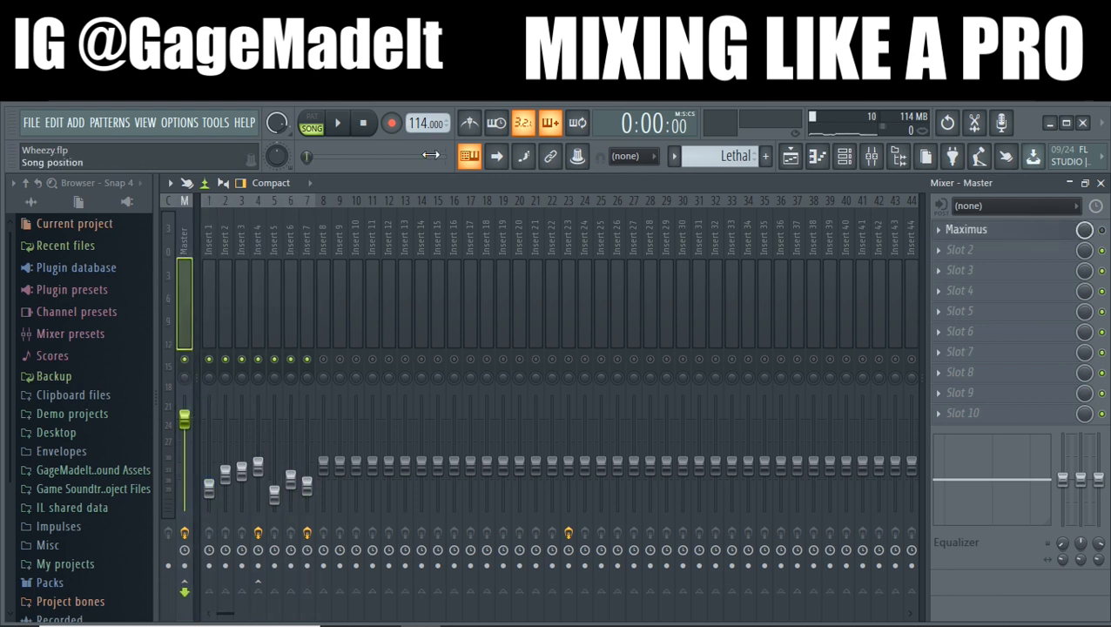
key("space")
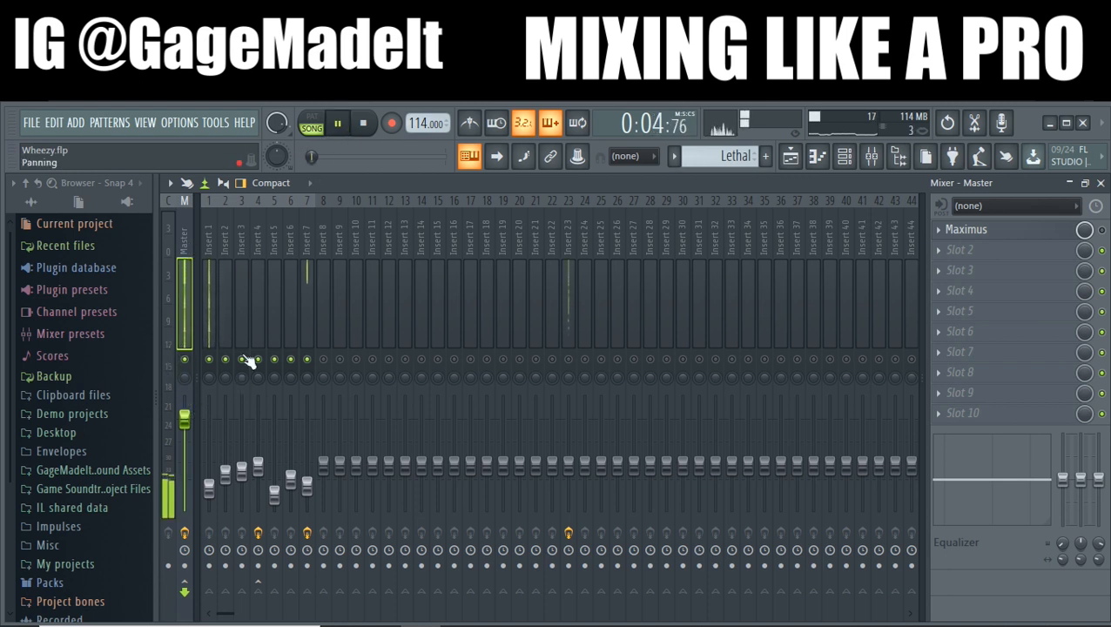
left_click_drag(312, 156, 324, 157)
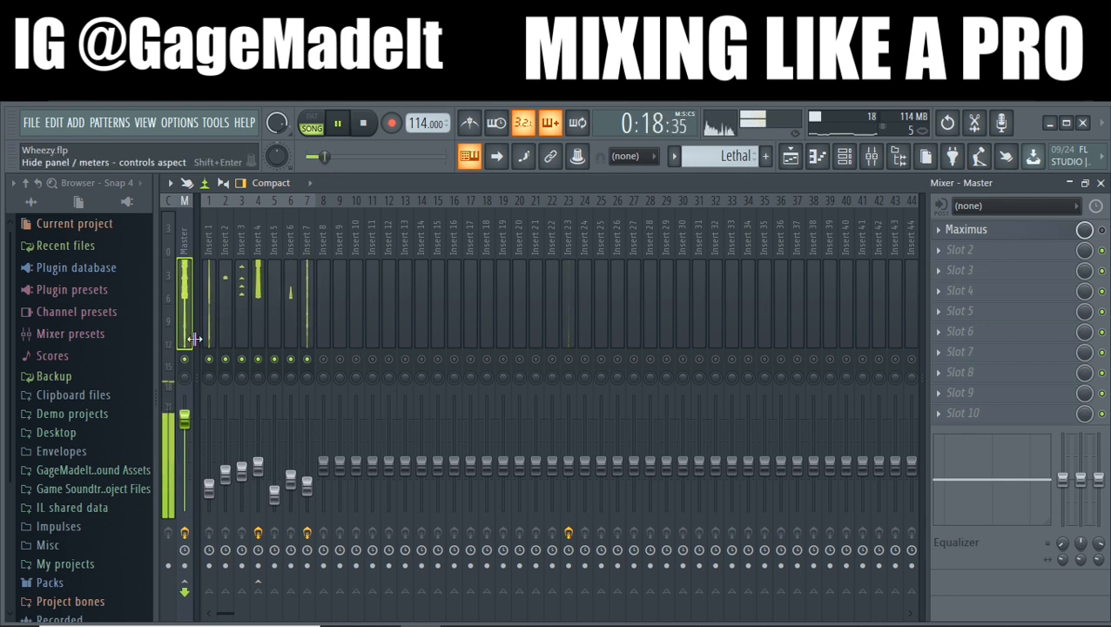
key("space")
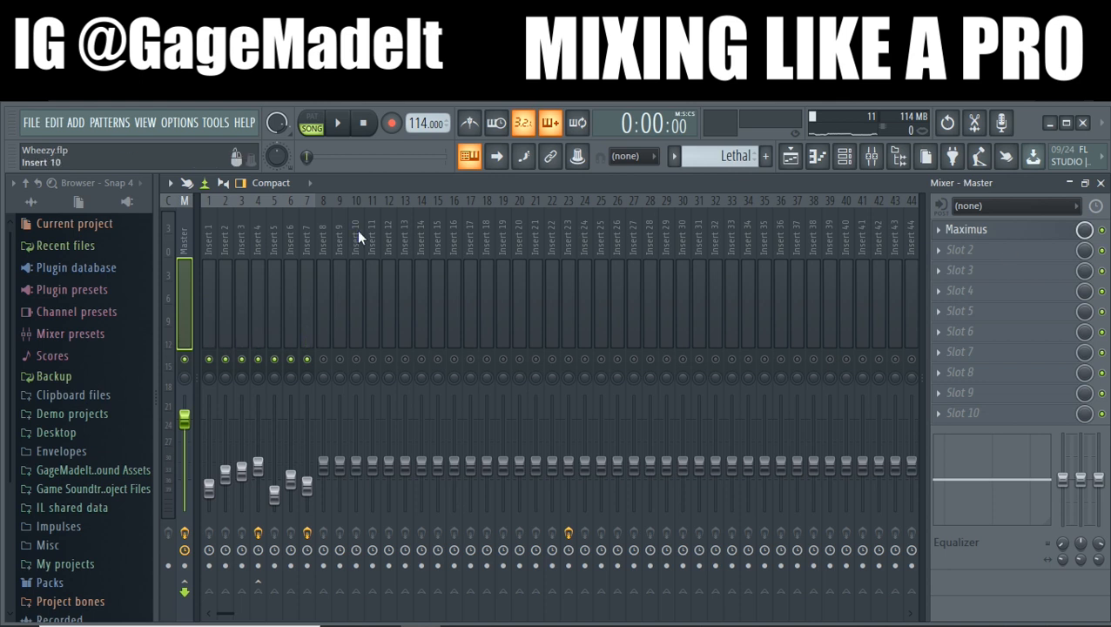
- Play the beat with the Master track's effects enabled to compare its loudness with Maximus on, and stop playback
left_click(347, 123)
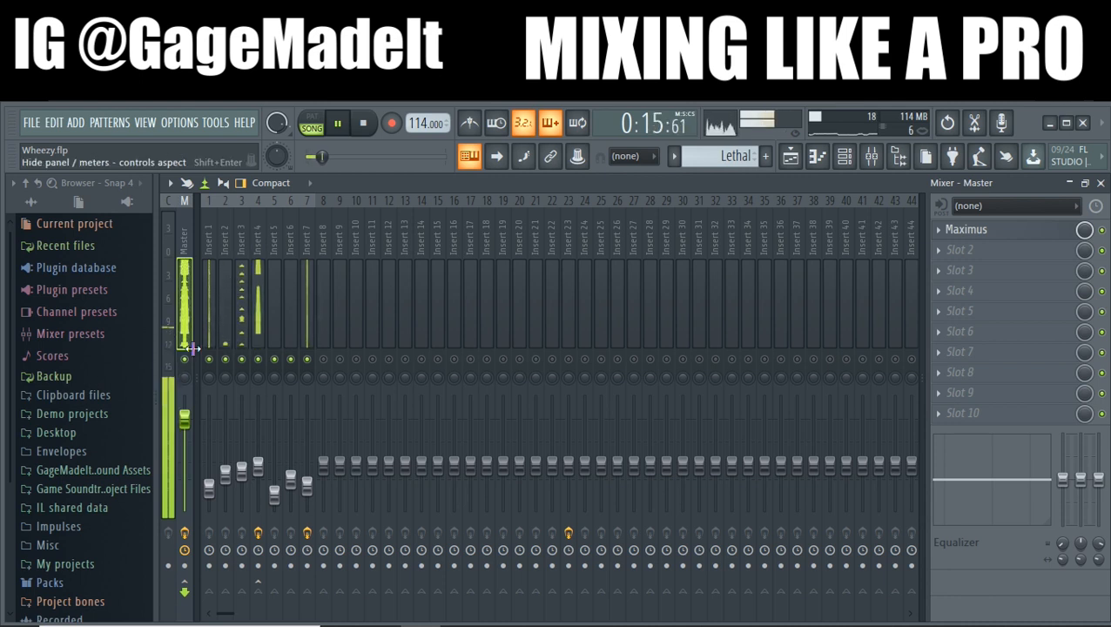
key("space")
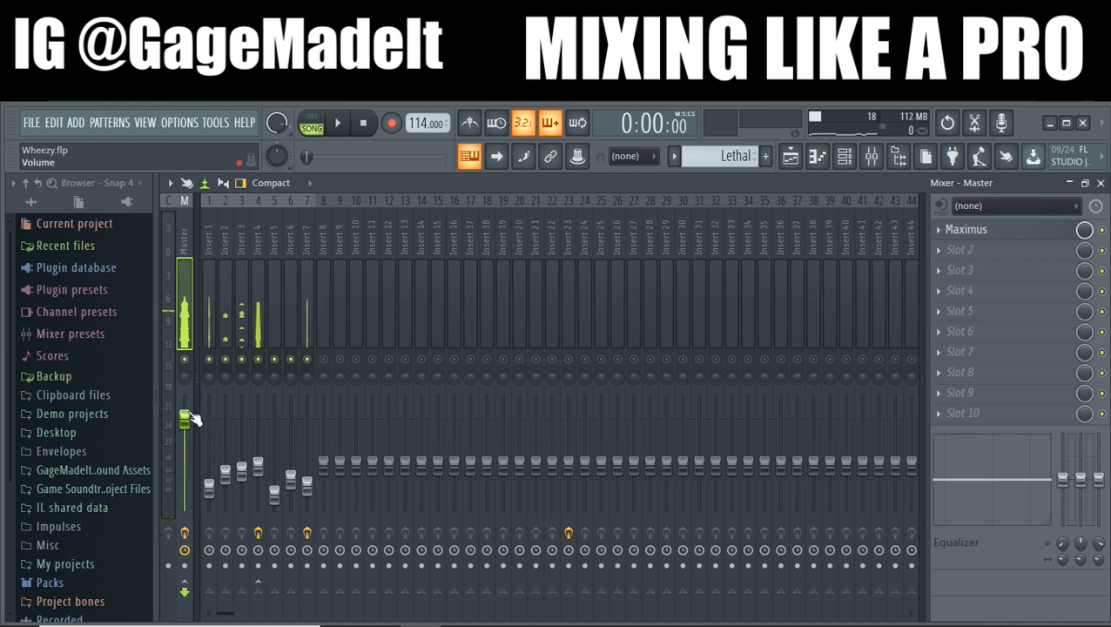
mouse_move(185, 421)
left_mouse_down()
mouse_move(185, 393)
mouse_move(185, 418)
left_mouse_up()
key("space")
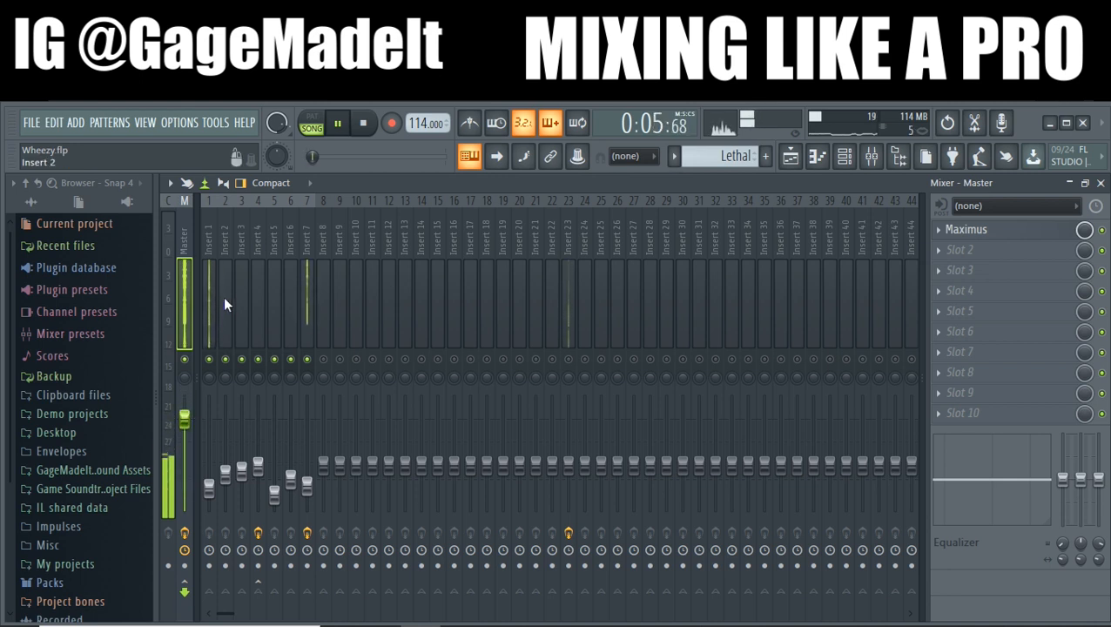
left_click(370, 126)
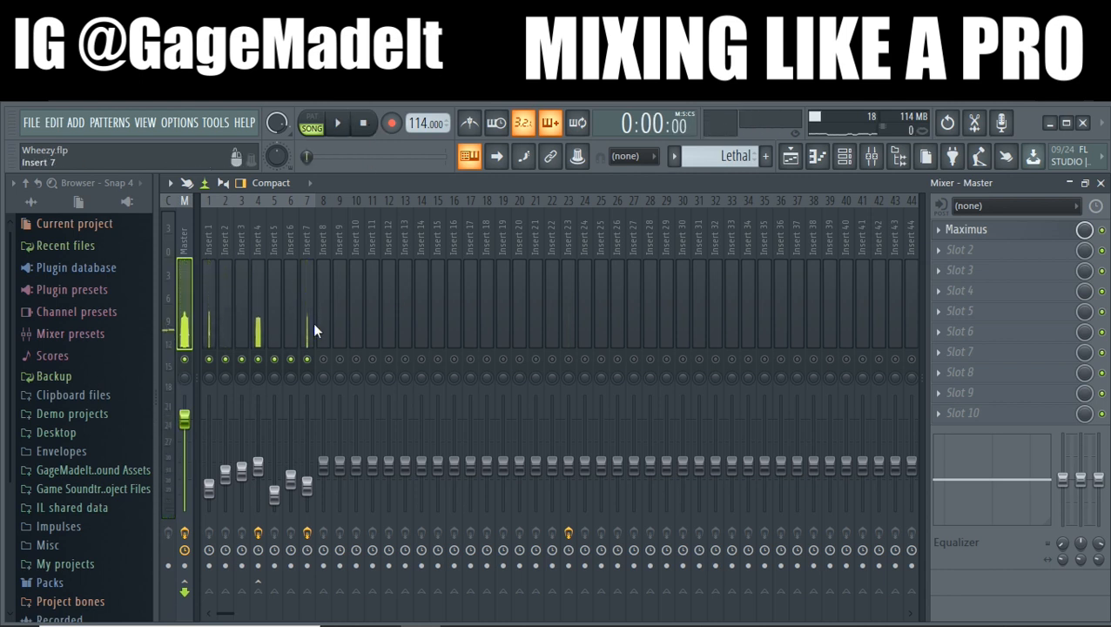
left_click_drag(320, 269, 205, 265)
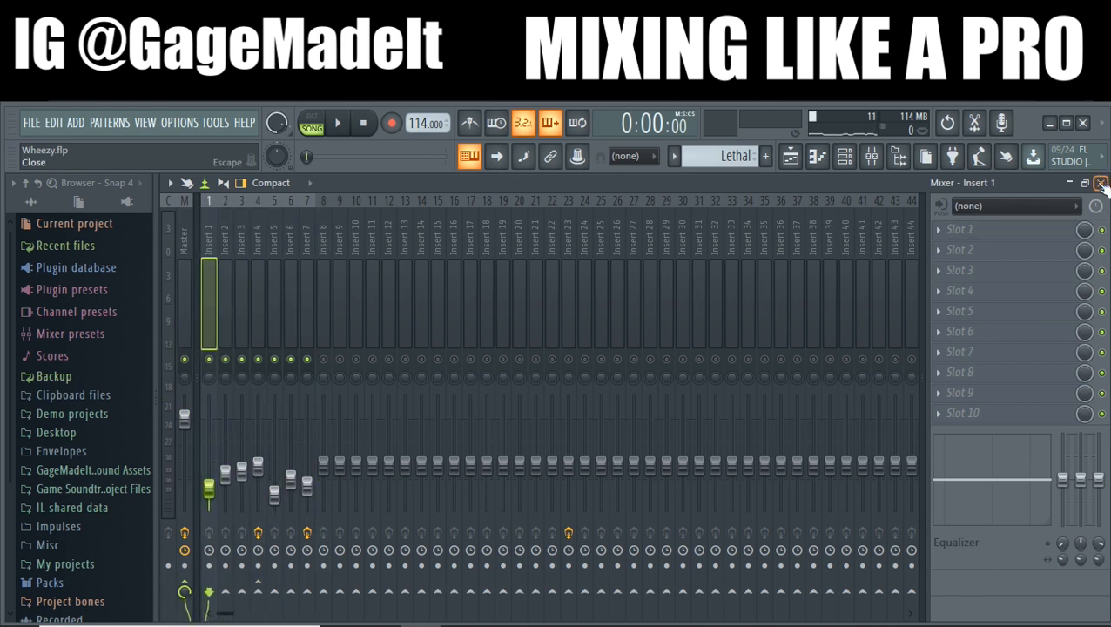
left_click_drag(215, 249, 291, 248)
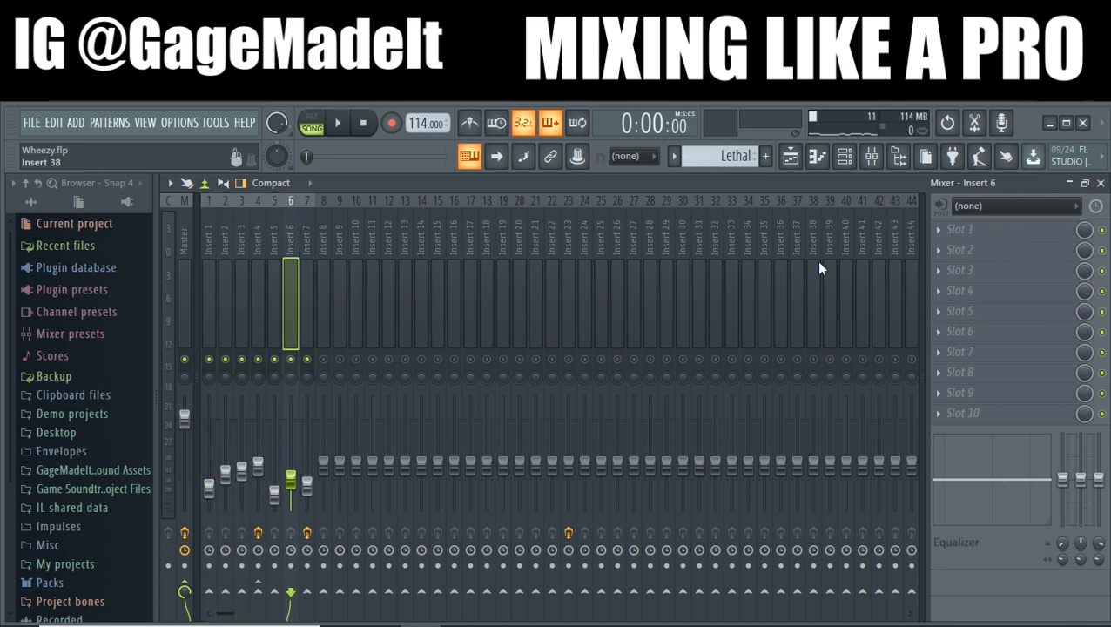
left_click(1101, 183)
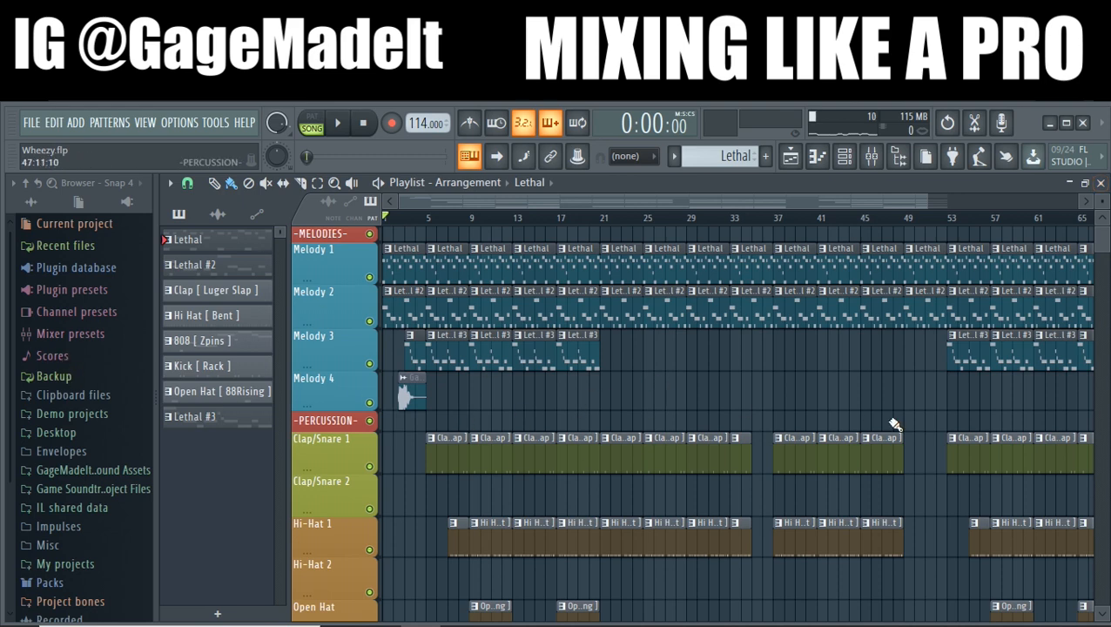
- Reopen the mixer, examine the Fruity parametric EQ 2 curve on Insert 7, and close both windows to return to the playlist
left_click(872, 156)
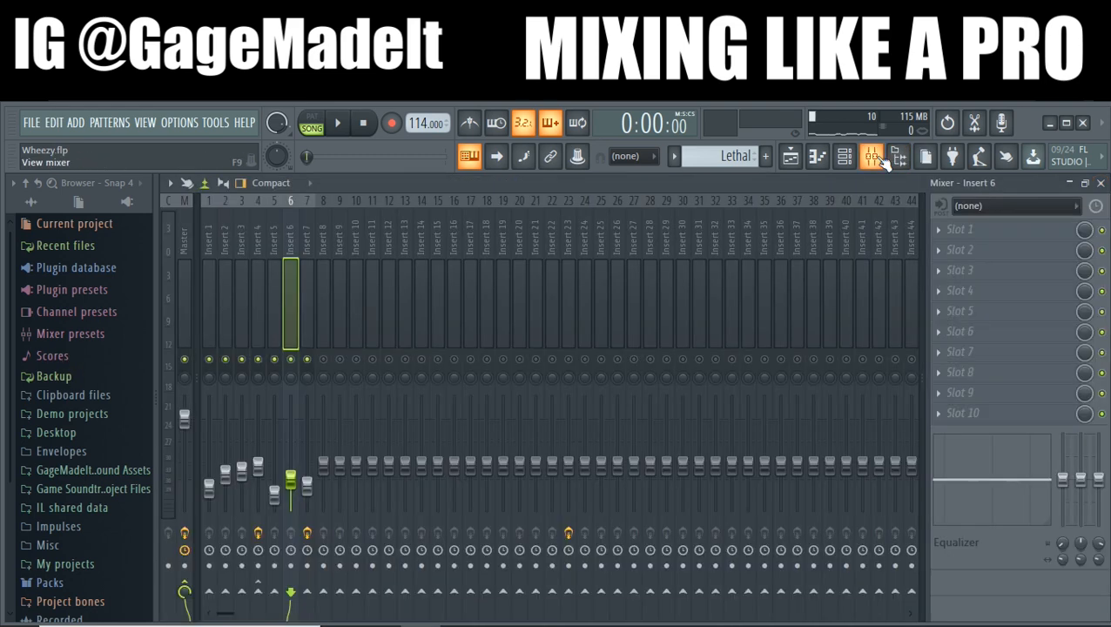
left_click(301, 227)
left_click_drag(301, 227, 311, 277)
left_click(962, 230)
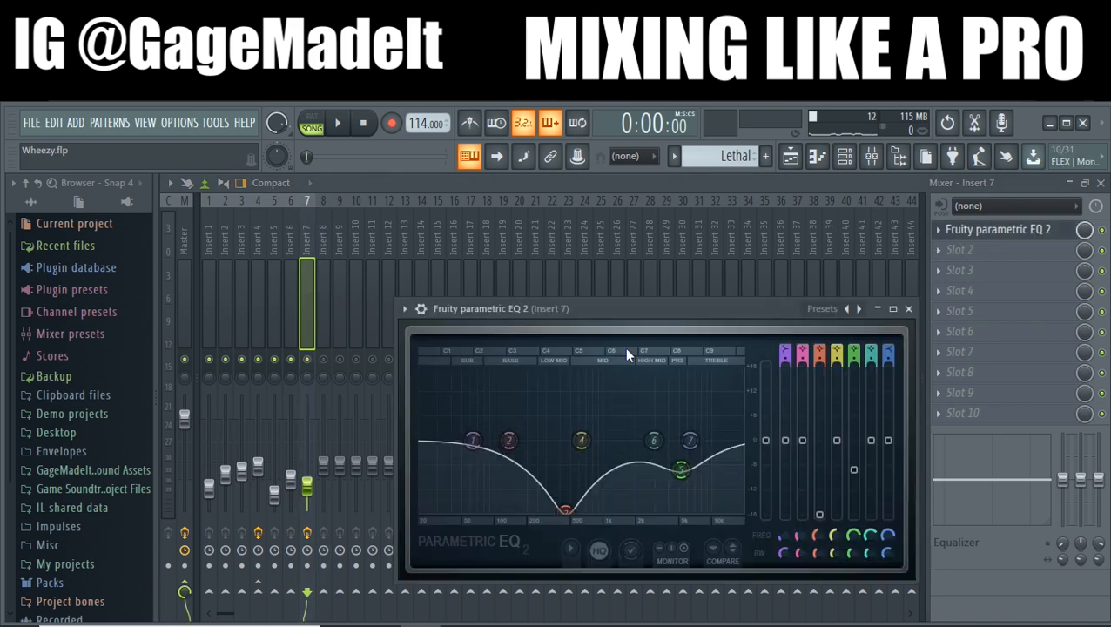
left_click_drag(644, 322, 583, 233)
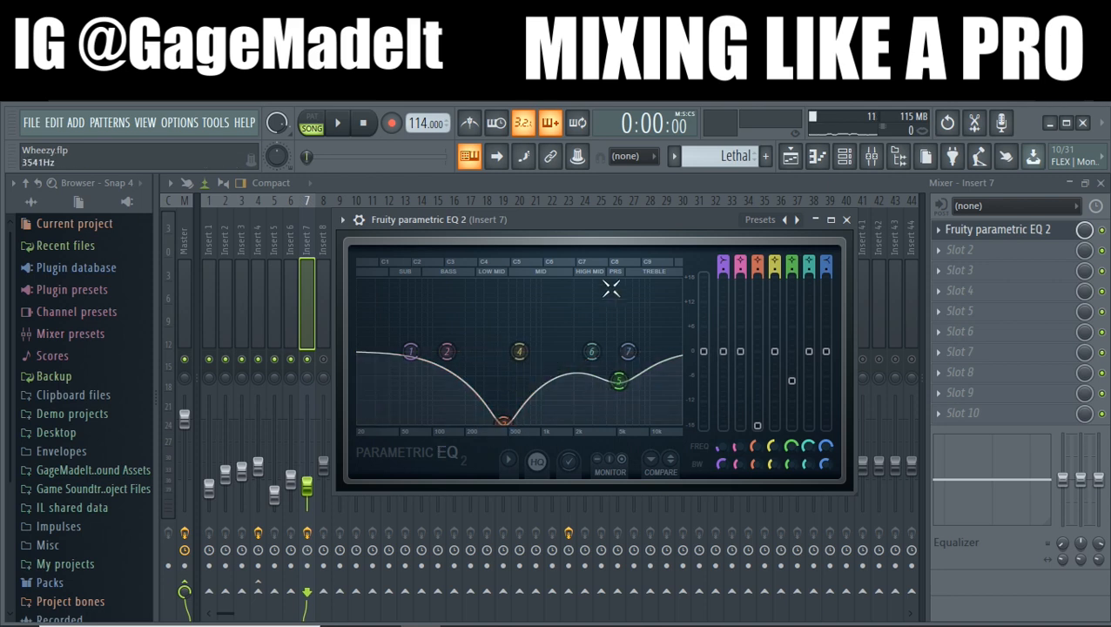
left_click(846, 220)
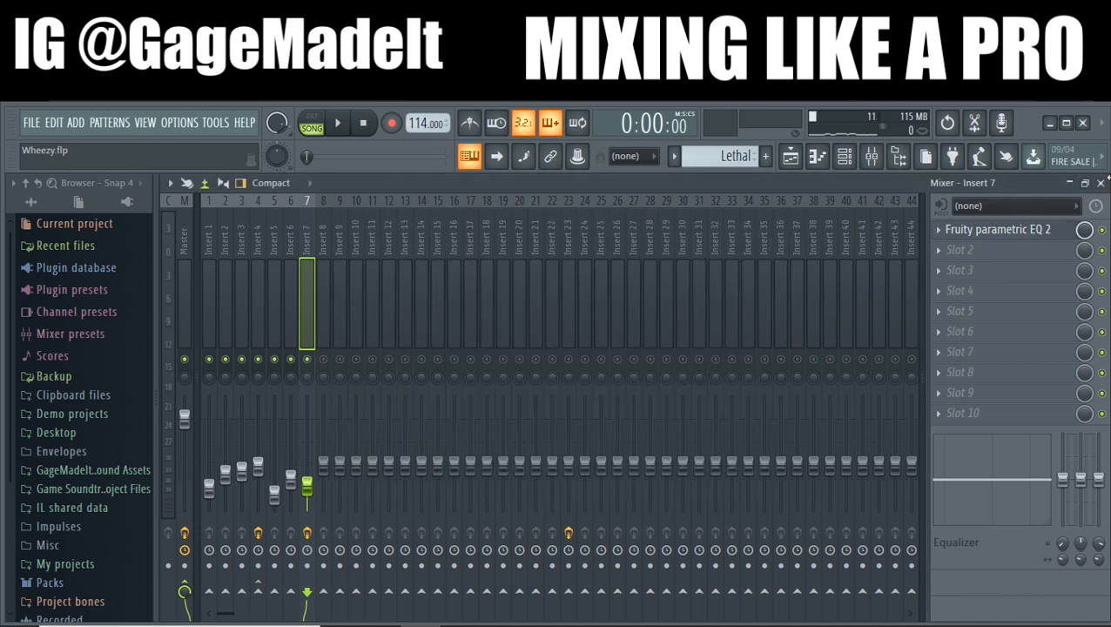
left_click(1101, 183)
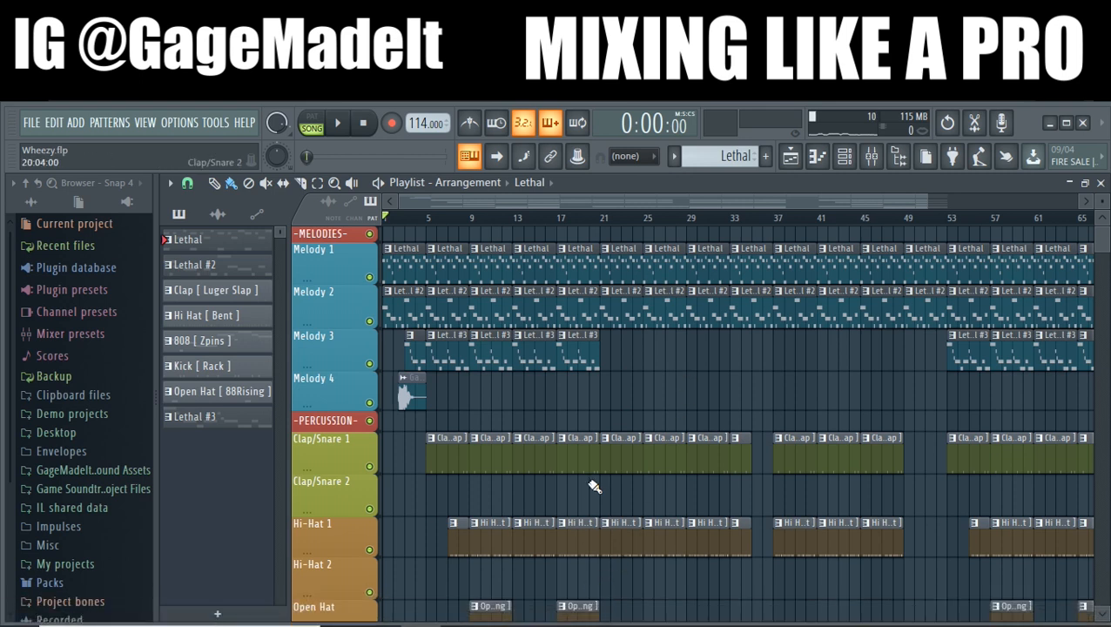
mouse_move(528, 622)
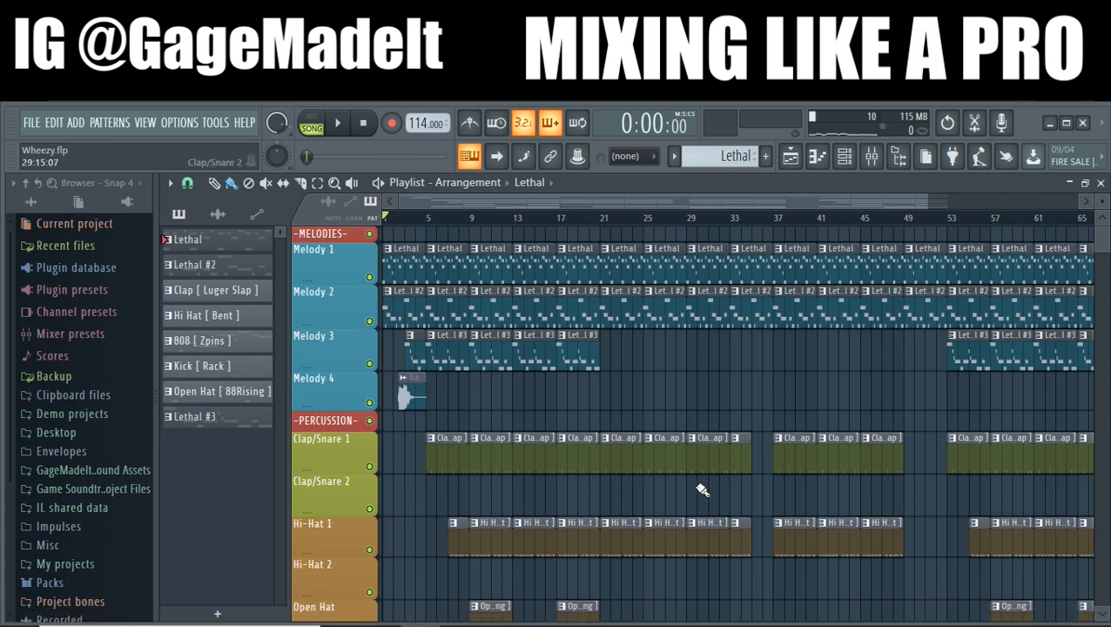